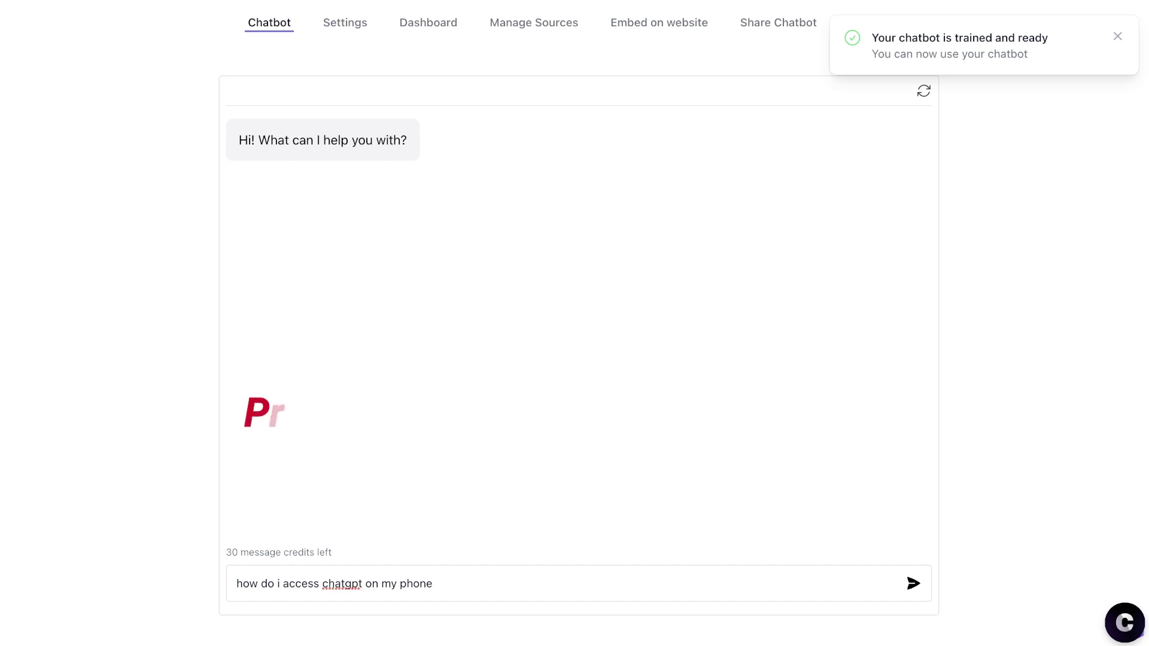
Send the question about accessing ChatGPT on a phone to the chatbot.
key(Return)
key(Return)
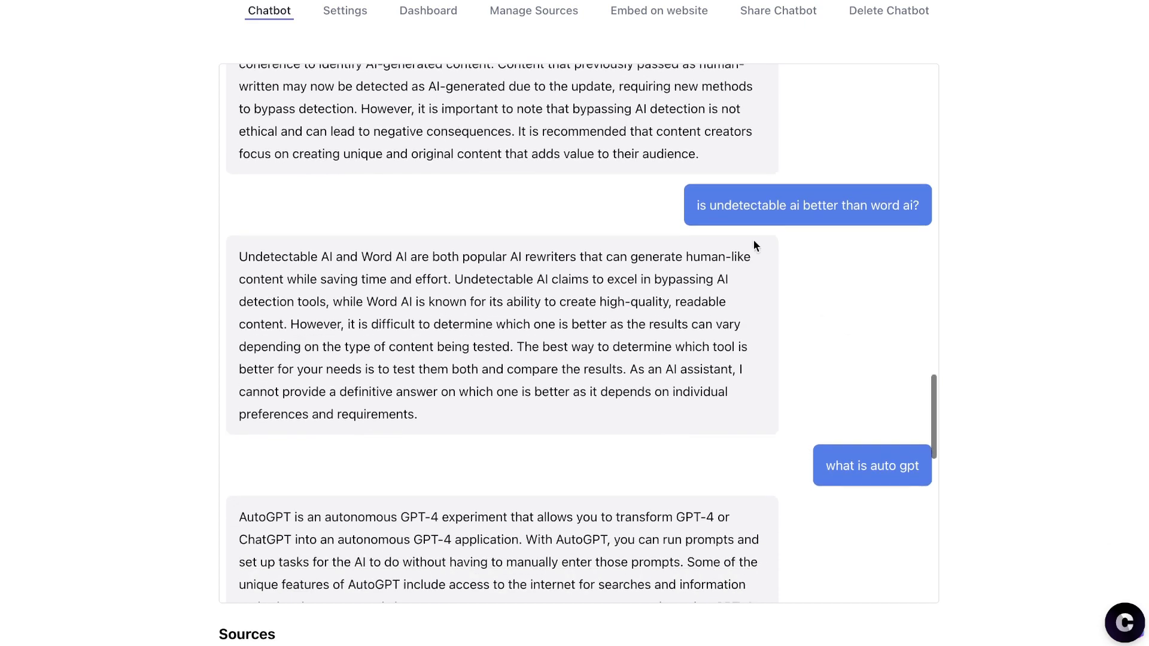
Highlight the Undetectable AI vs Word AI question and the AutoGPT reply, reading down to the setup answer.
drag(695, 206, 833, 205)
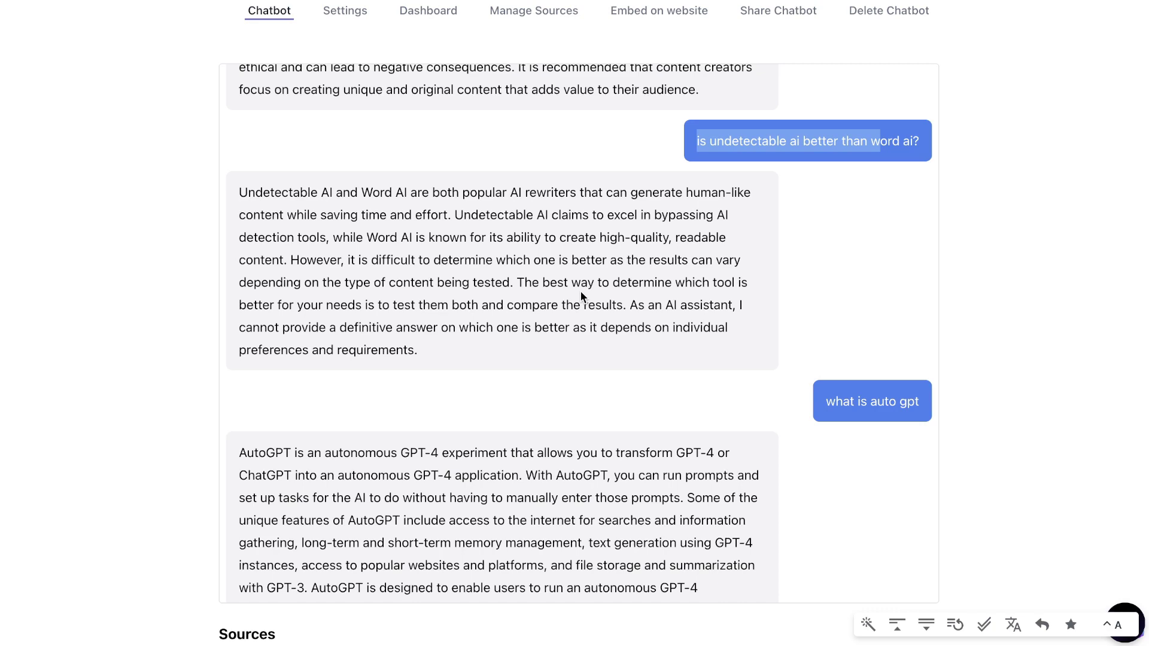
scroll(580, 290, down, 3)
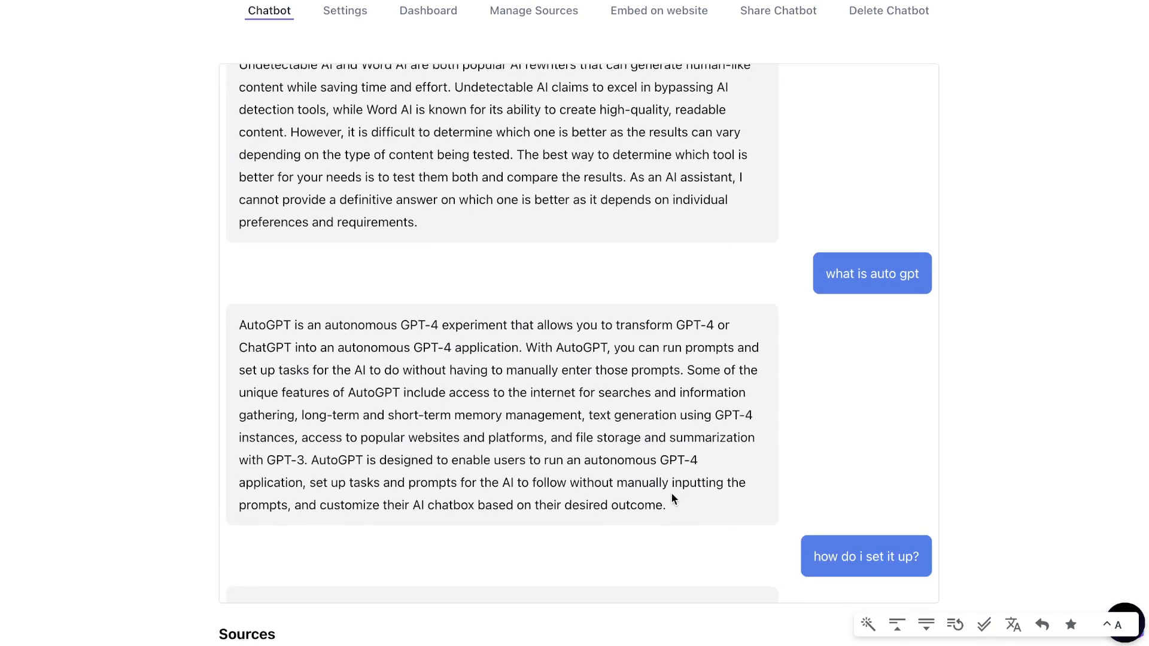
drag(670, 497, 237, 337)
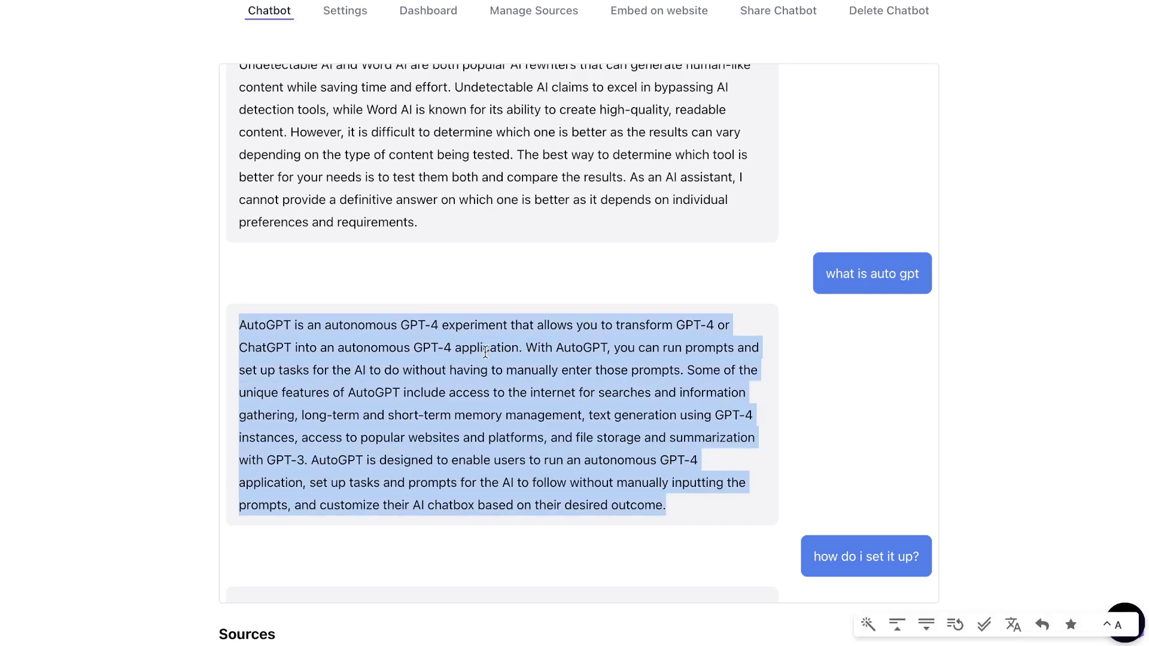
click(509, 335)
drag(838, 269, 914, 289)
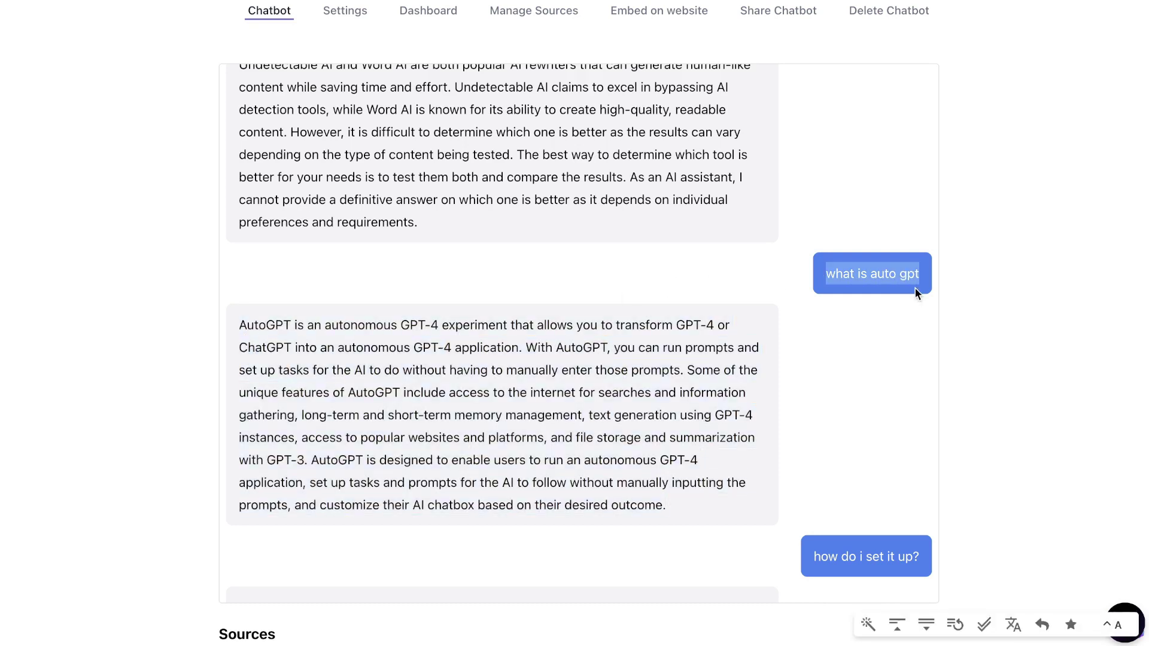
drag(667, 484, 286, 289)
scroll(610, 320, down, 4)
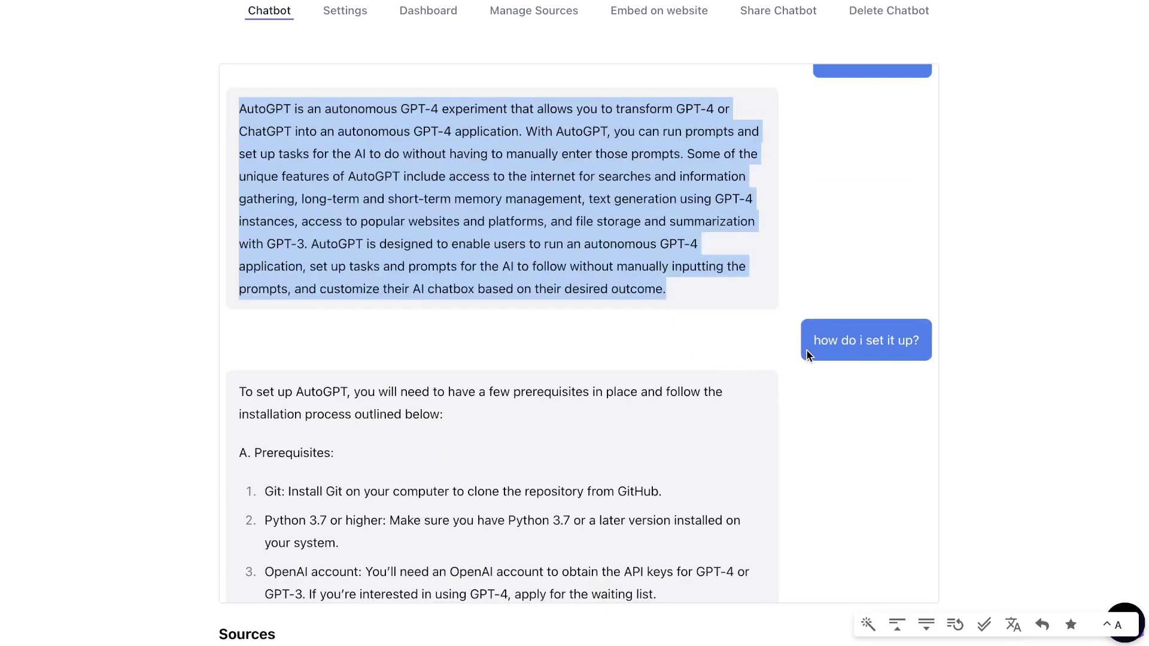
drag(808, 355, 912, 353)
scroll(781, 356, down, 3)
scroll(670, 350, down, 3)
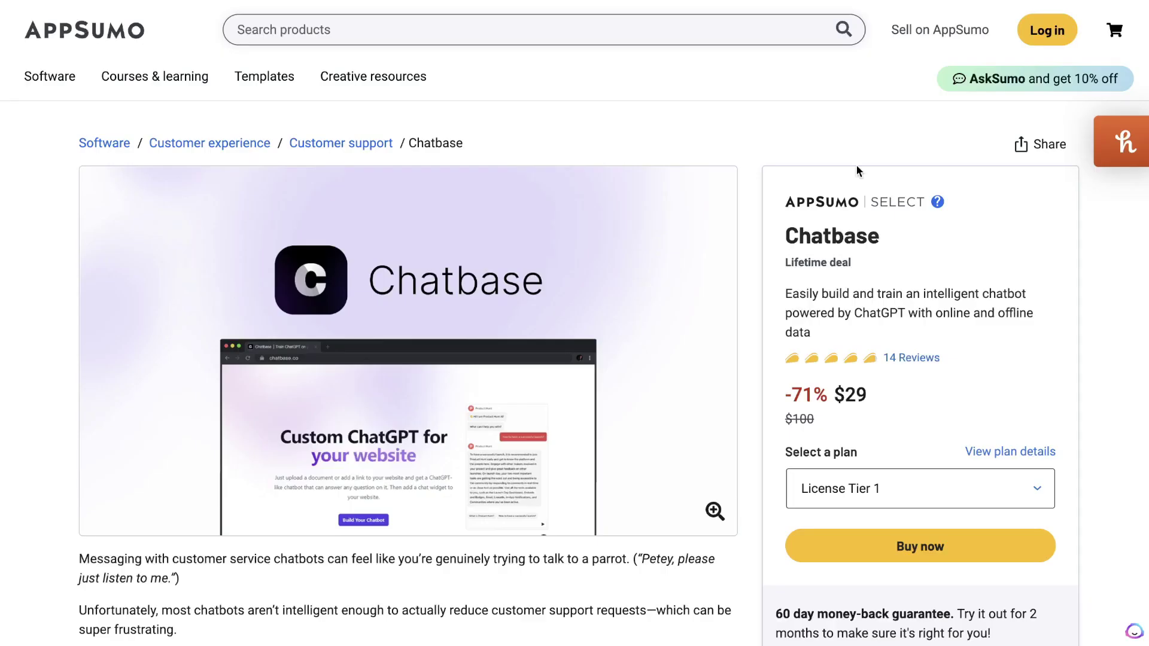
Highlight Tier 1's 1,000 monthly message credits, 10 chatbots limit and characters-per-chatbot limit.
scroll(743, 231, down, 2)
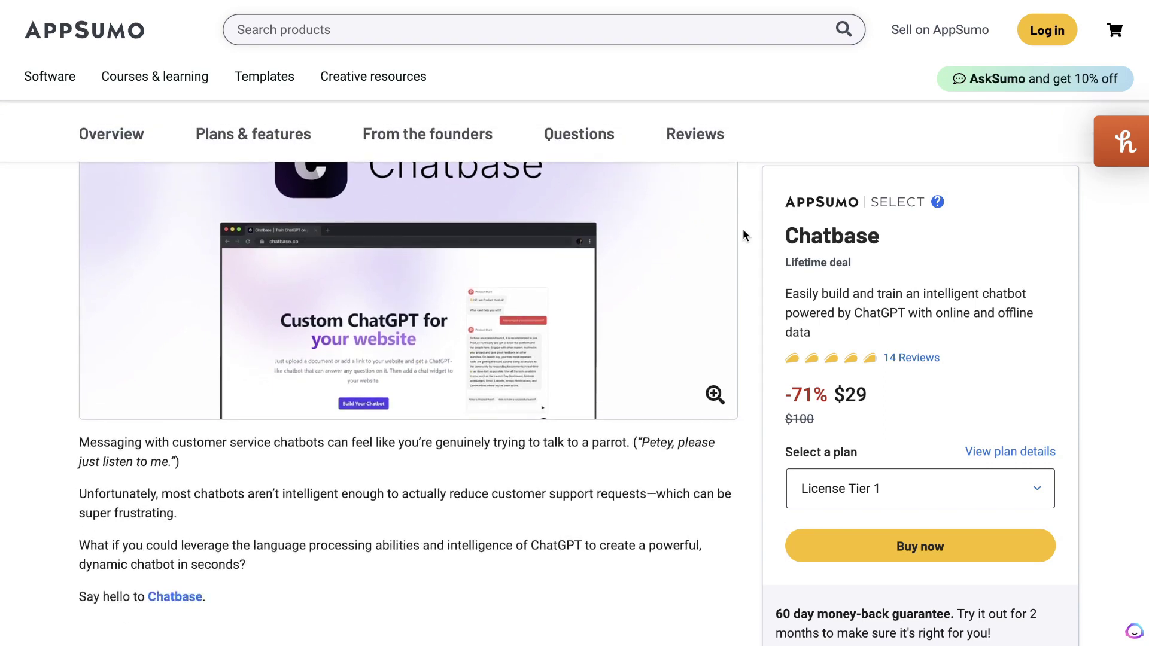
scroll(743, 232, down, 3)
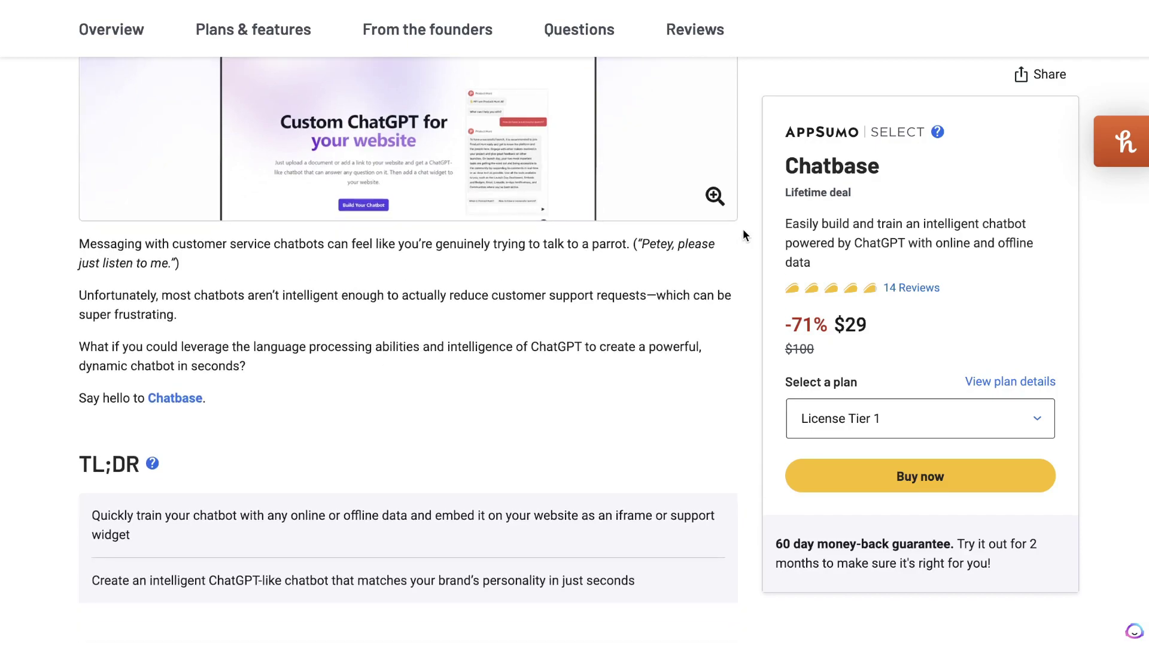
scroll(744, 233, down, 20)
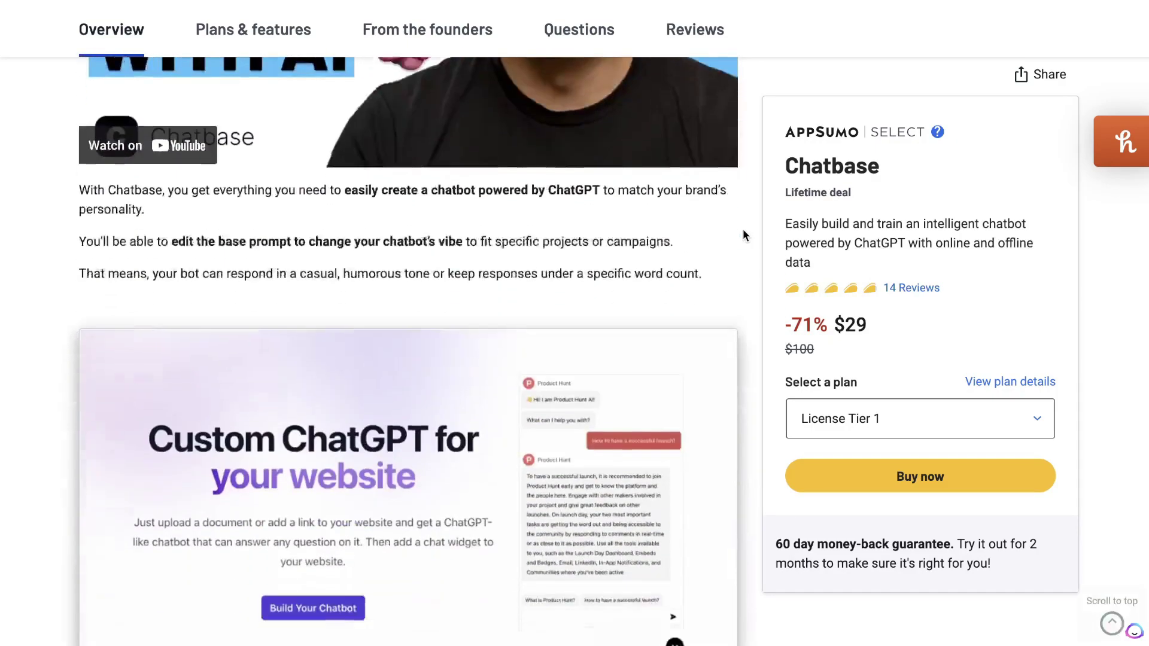
scroll(743, 234, down, 20)
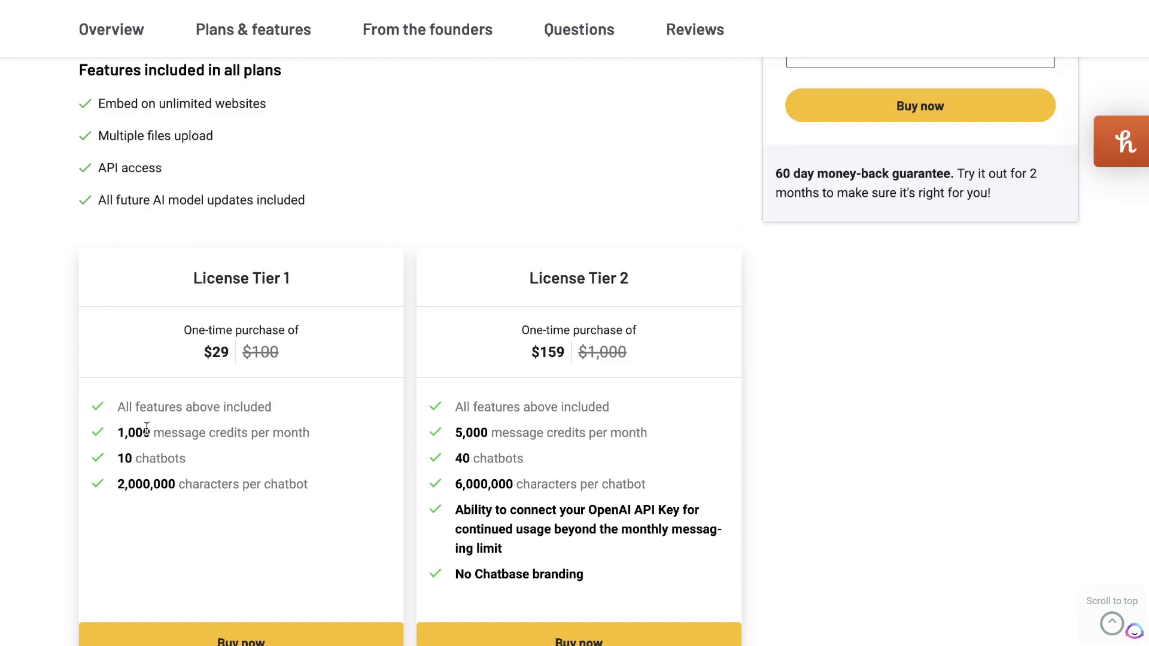
drag(119, 433, 315, 441)
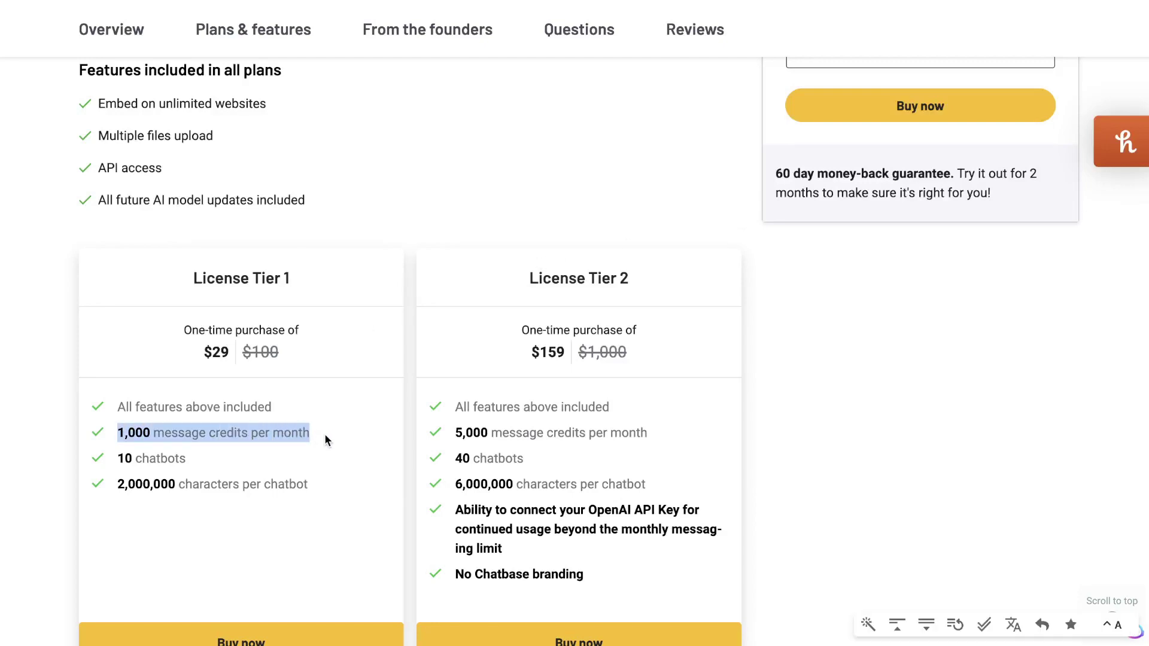
drag(118, 460, 253, 466)
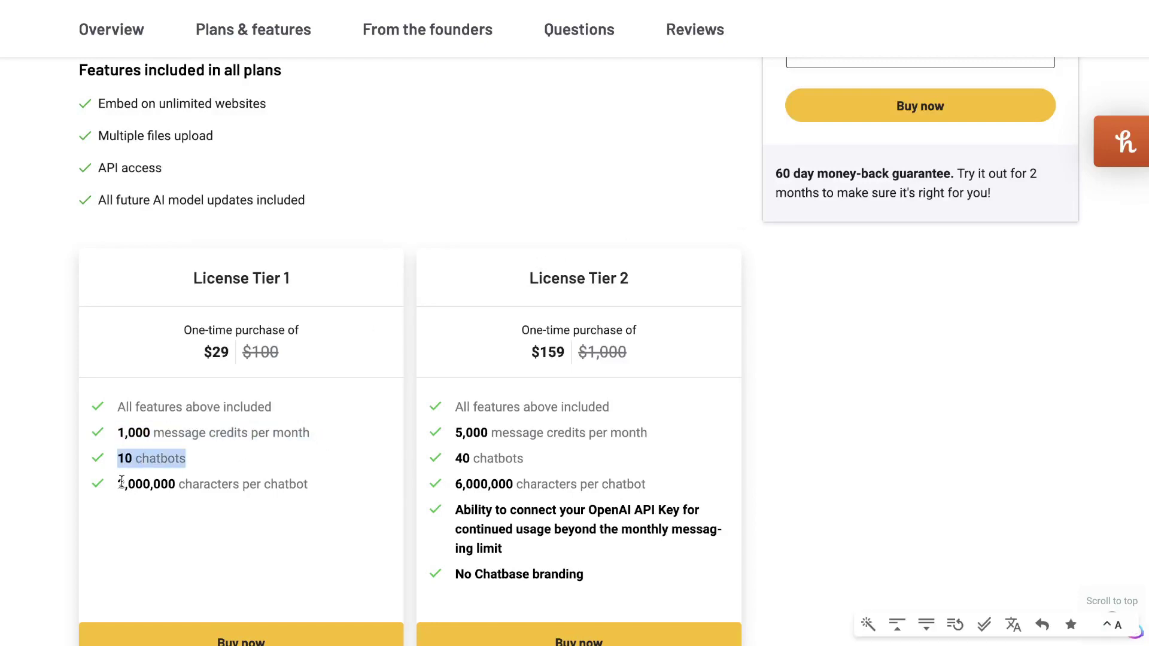
drag(122, 483, 316, 481)
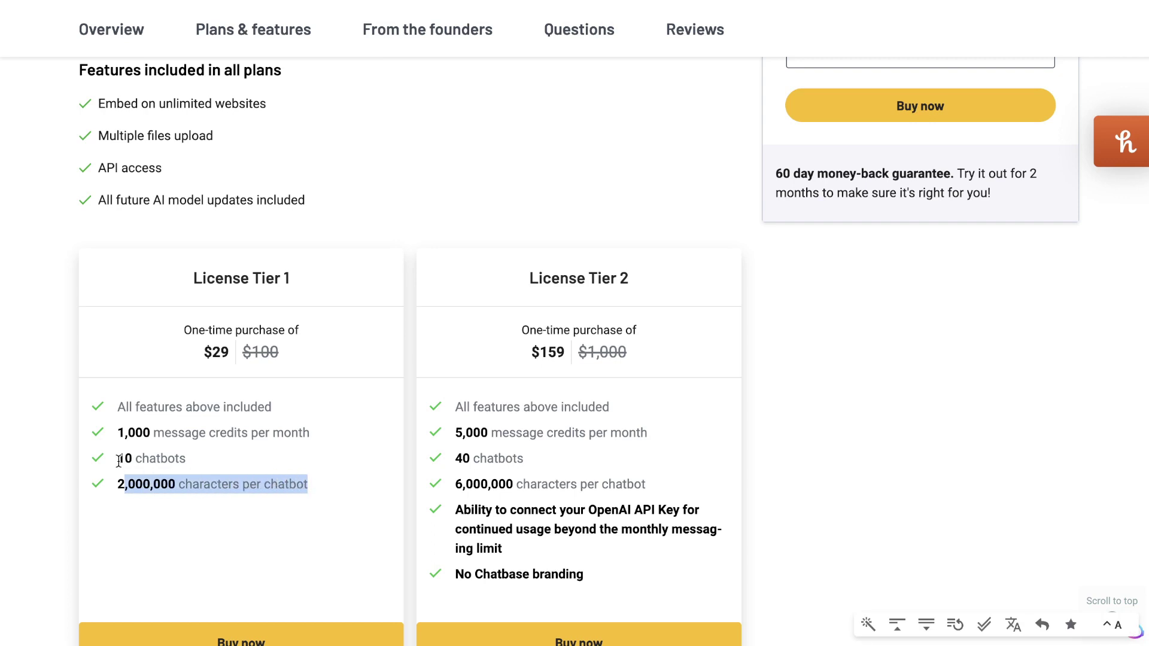
drag(118, 460, 232, 465)
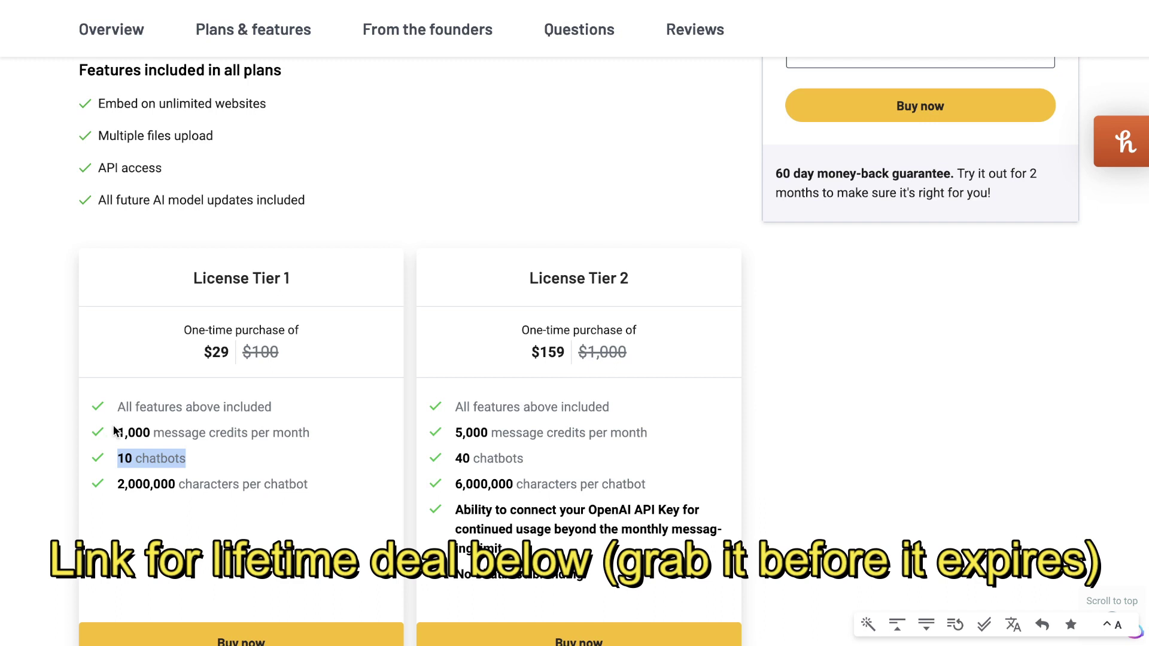
drag(117, 432, 317, 431)
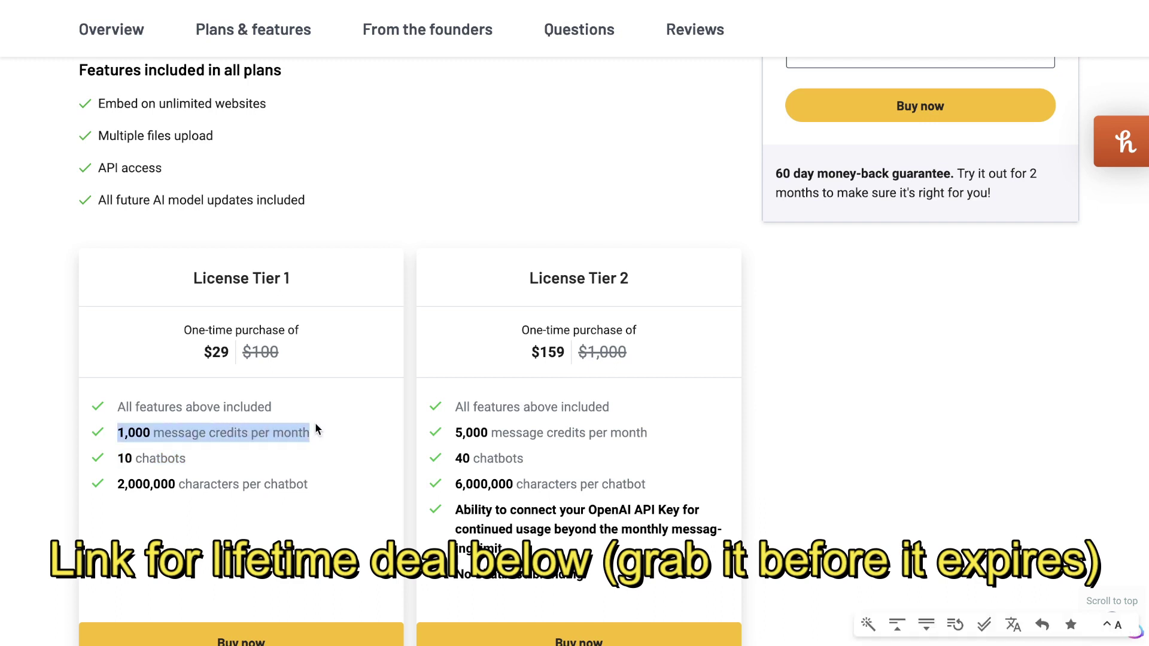
Highlight Tier 2's $159 price, 5,000 monthly message credits, 40 chatbots and OpenAI API key feature.
scroll(340, 414, up, 1)
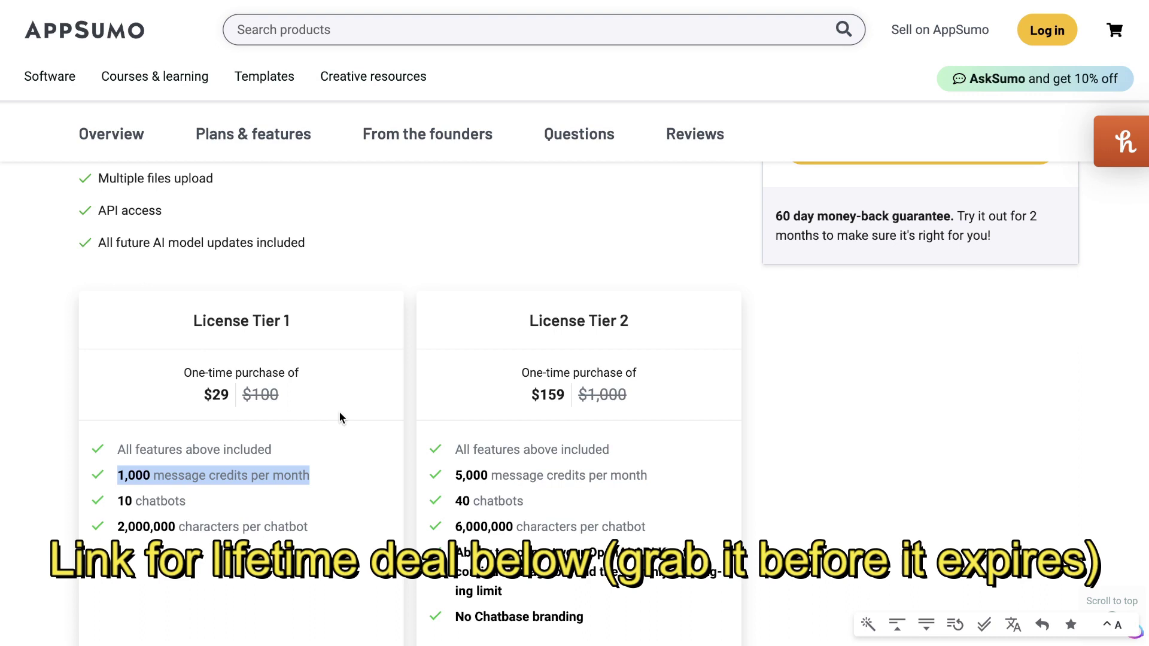
scroll(751, 432, down, 1)
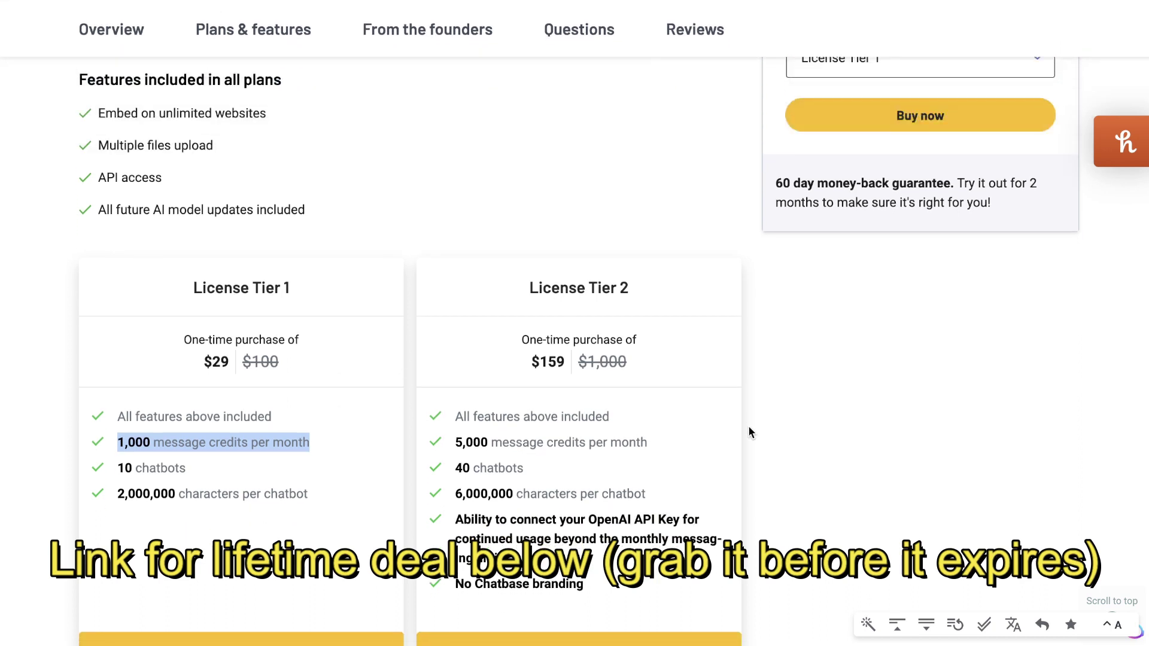
drag(531, 363, 565, 367)
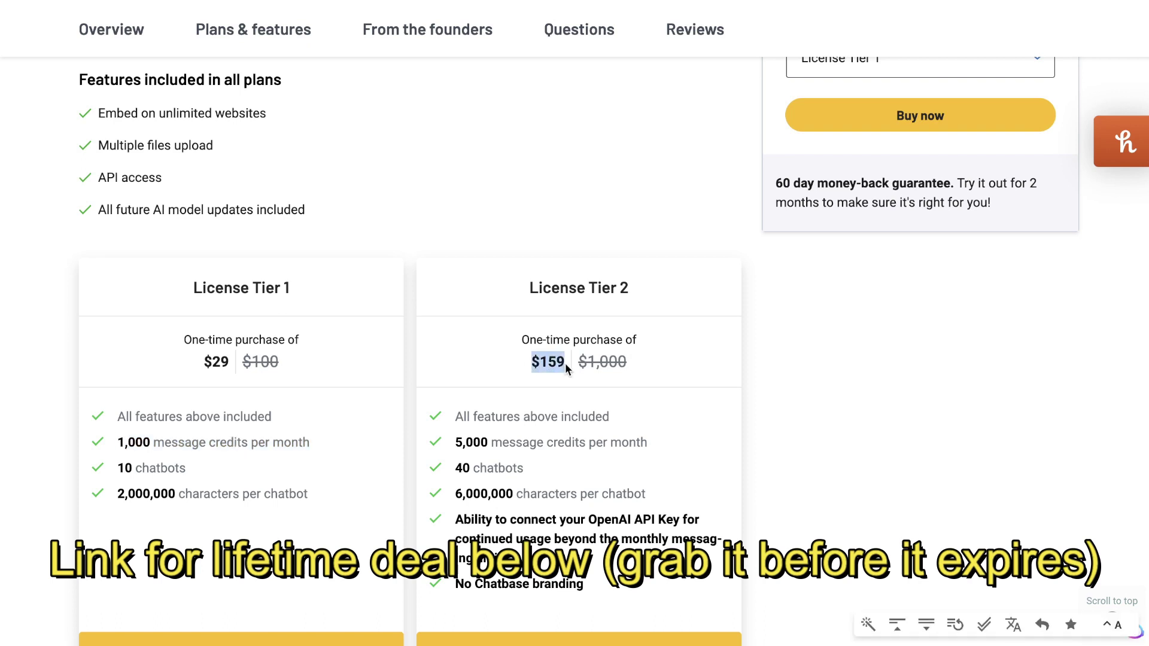
drag(454, 442, 636, 439)
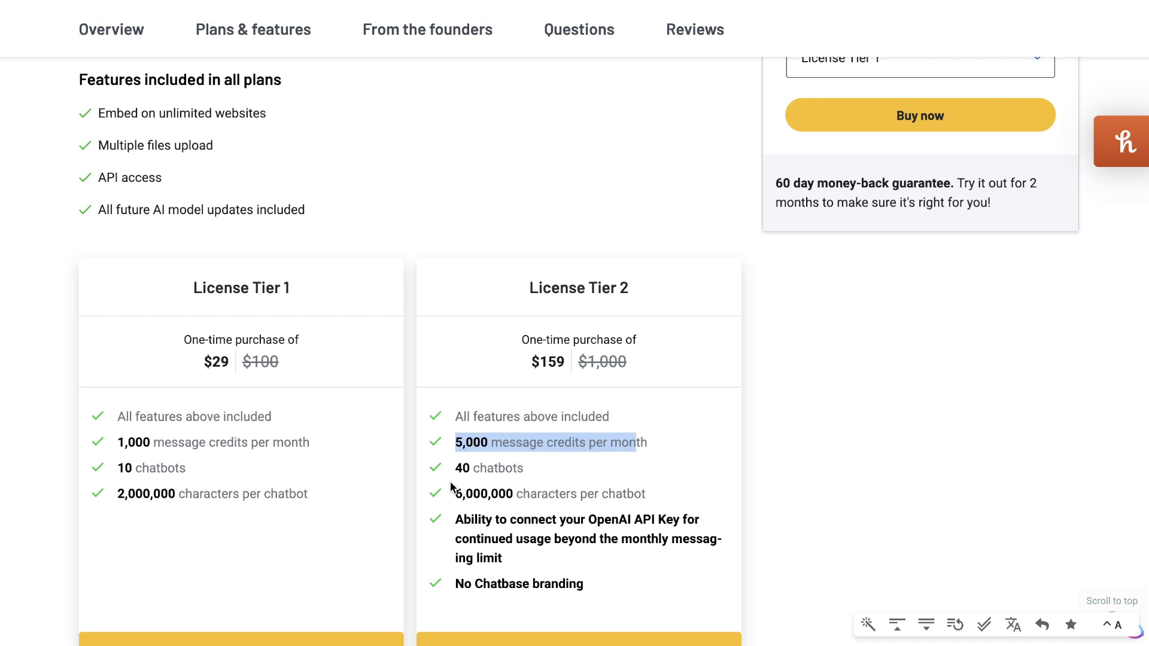
drag(455, 470, 541, 477)
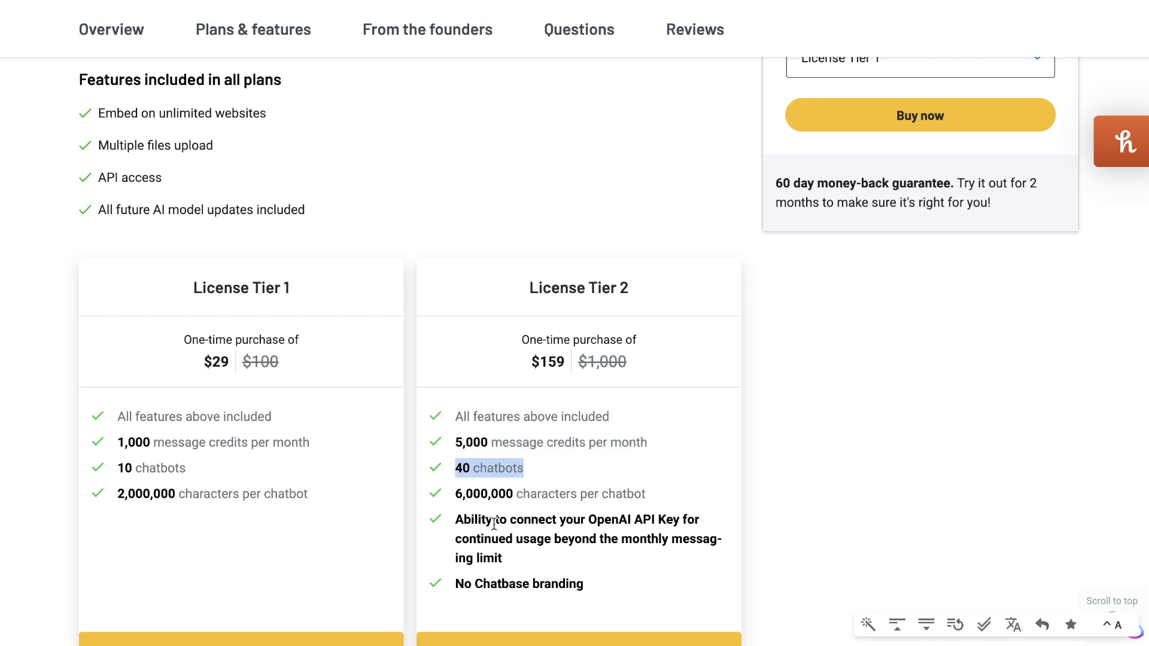
drag(455, 534, 509, 559)
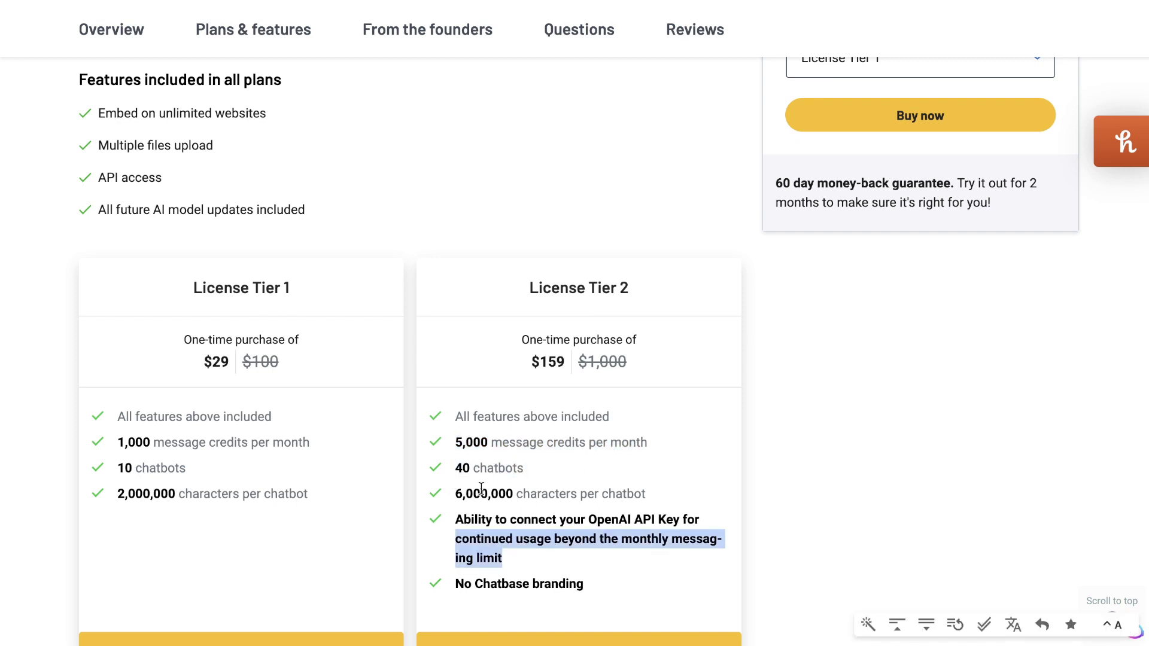
drag(455, 521, 578, 556)
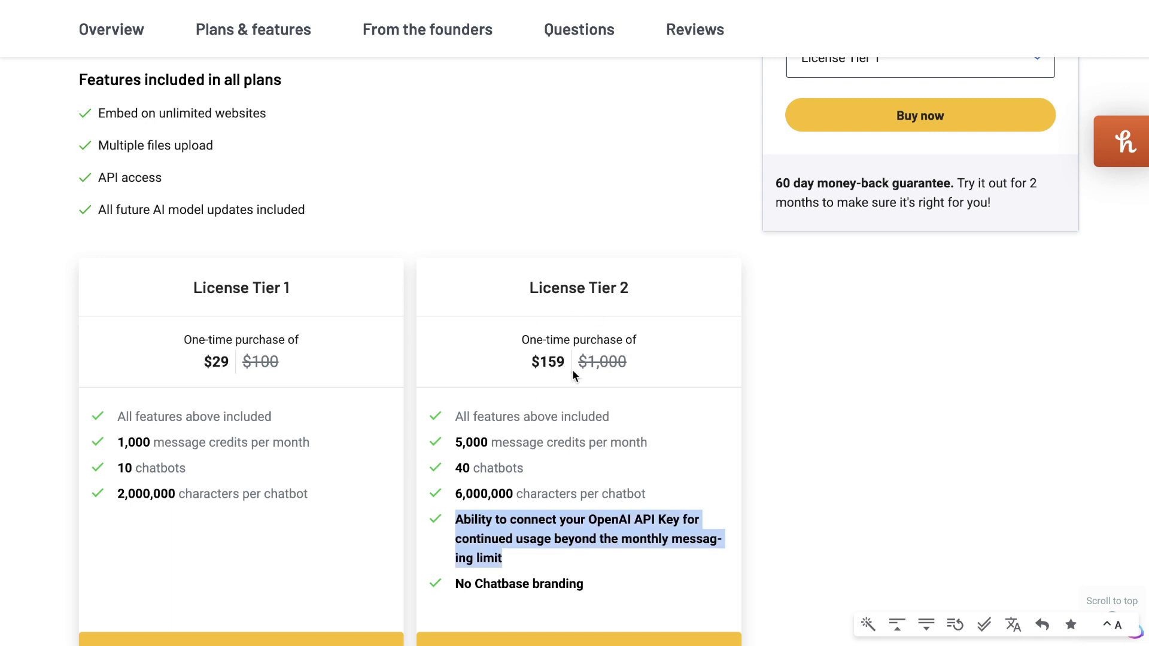
drag(455, 443, 612, 451)
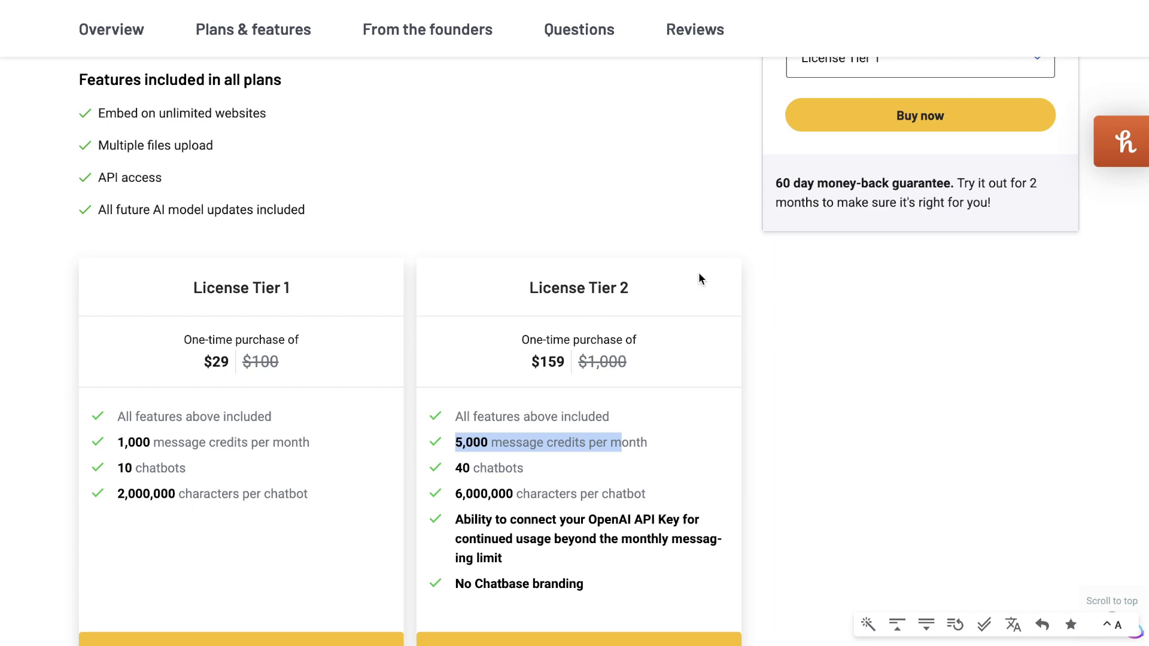
scroll(811, 215, up, 15)
scroll(810, 223, down, 4)
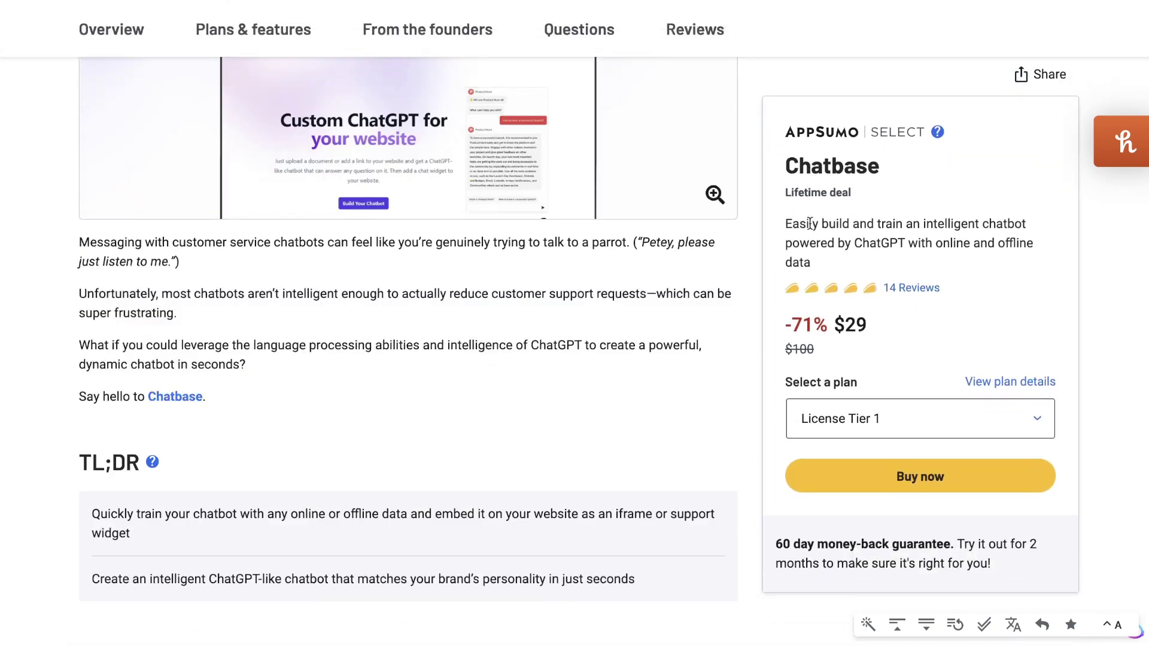
scroll(810, 223, down, 4)
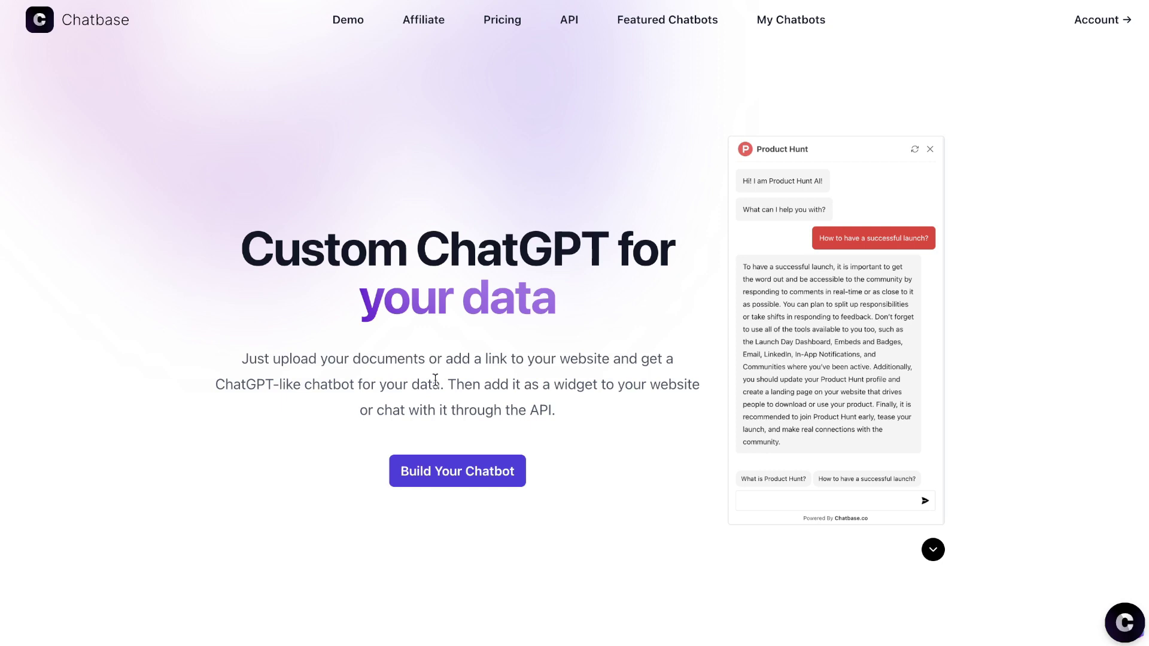
Start a new chatbot to reach the Data Sources page.
click(443, 470)
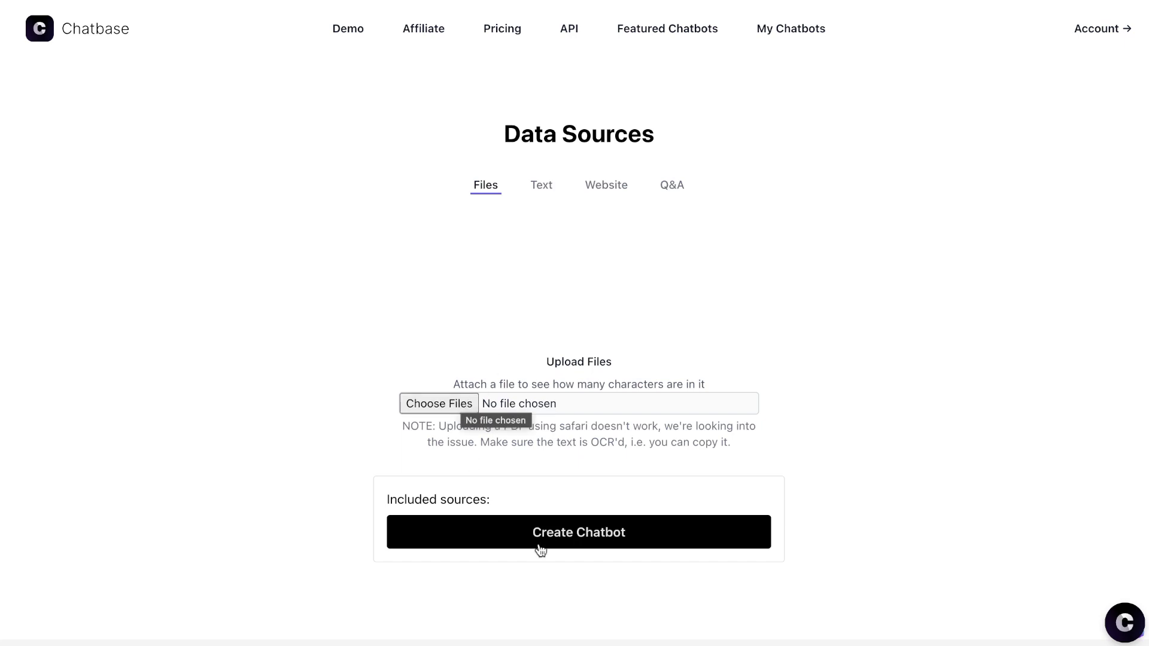
Look over the Text source tab's chatbot name and text data fields.
click(541, 187)
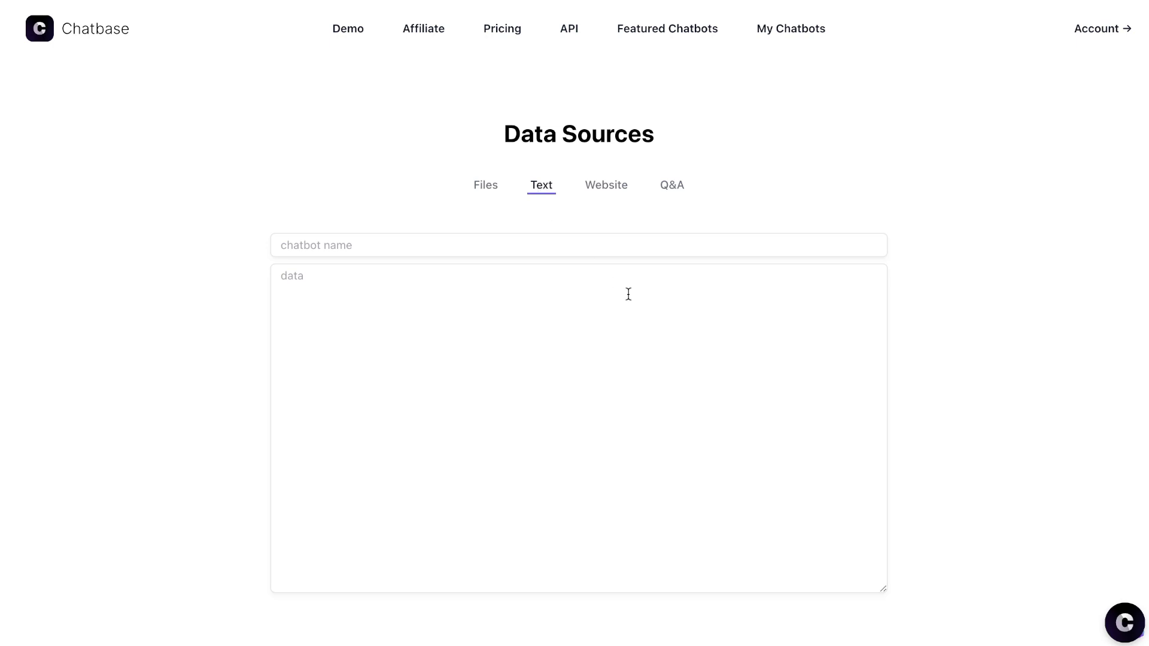
scroll(599, 260, down, 1)
click(547, 229)
click(461, 305)
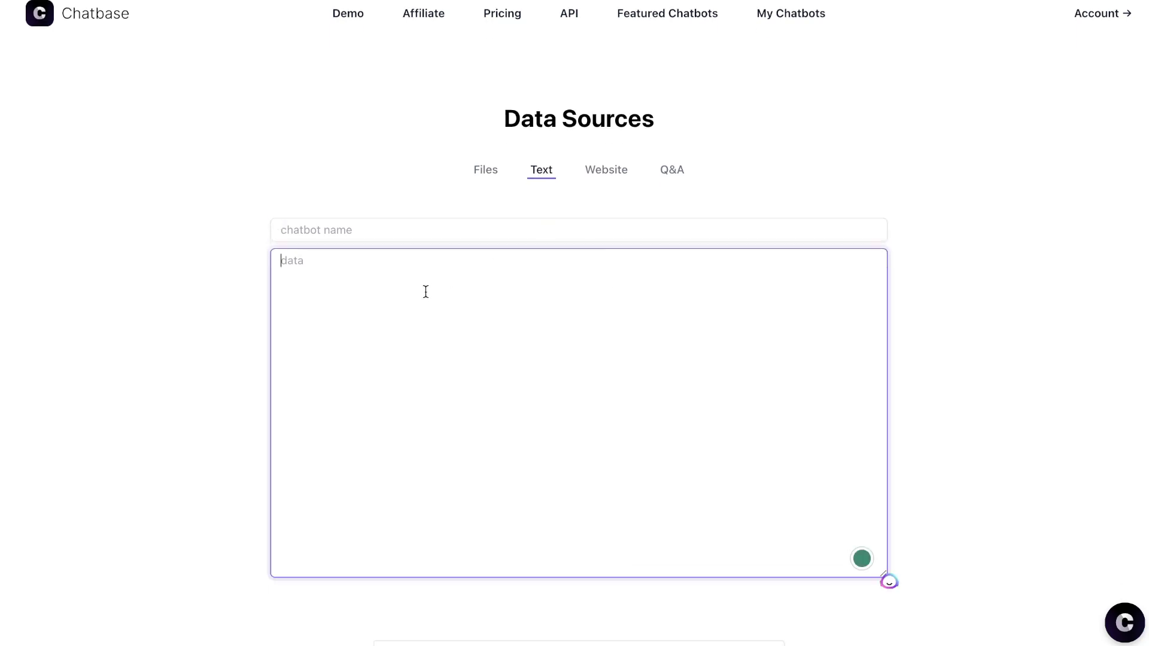
scroll(632, 419, down, 5)
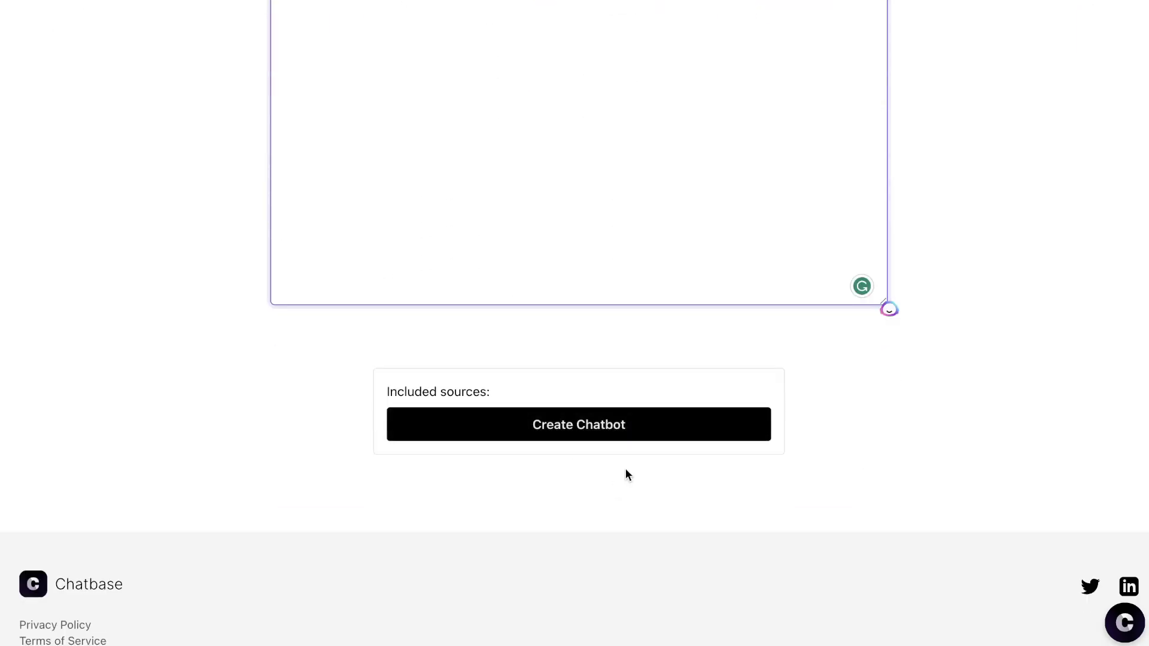
scroll(599, 419, up, 5)
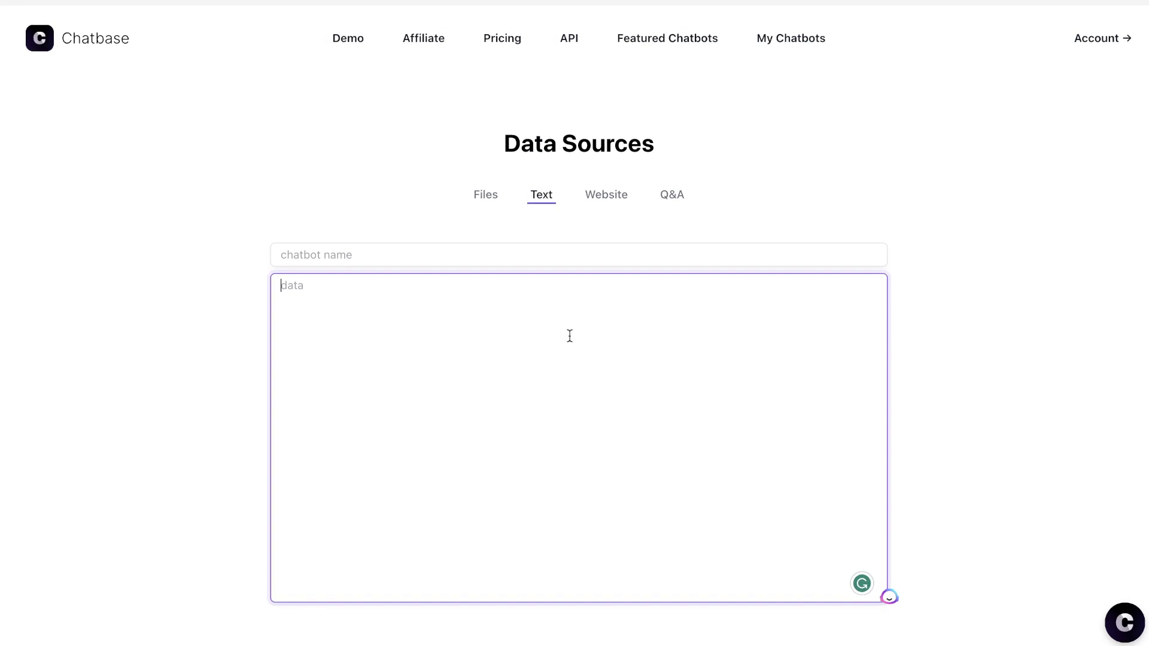
click(564, 226)
View the Website crawl options, then add one blank Q&A pair on the Q&A tab.
click(600, 190)
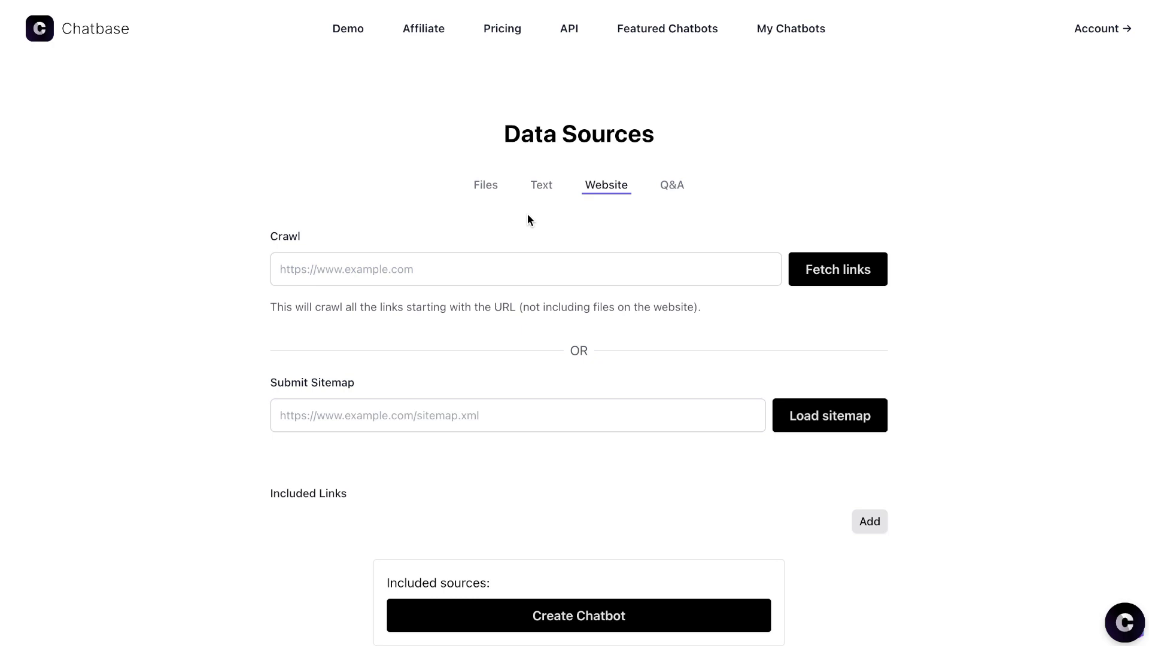
click(666, 187)
click(862, 284)
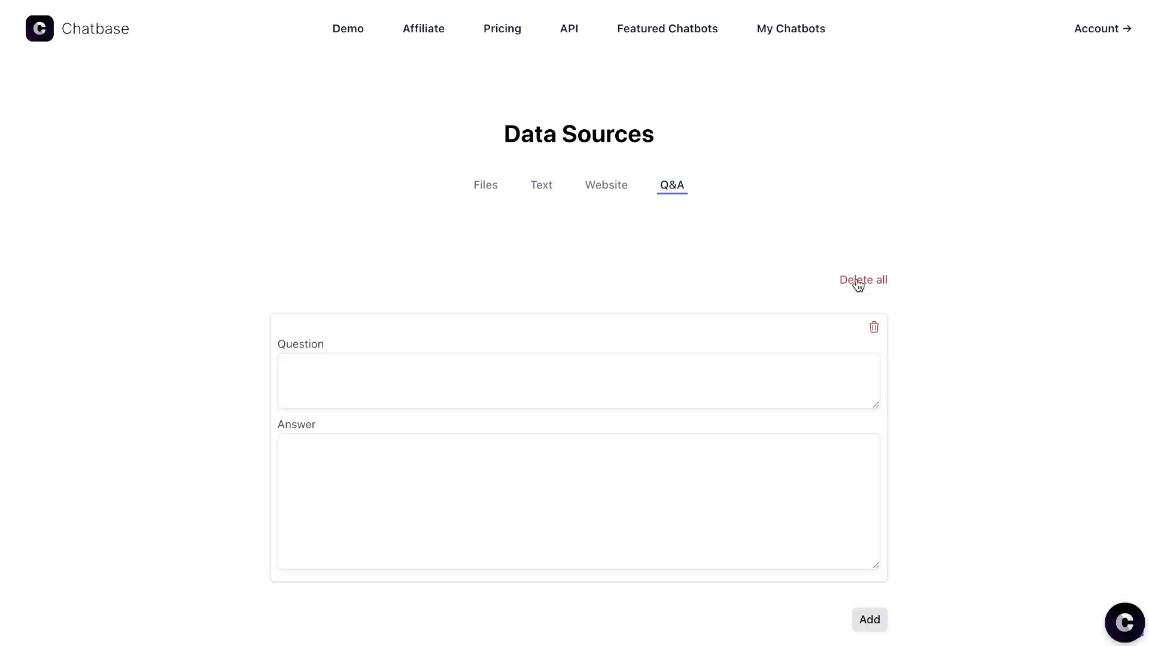
scroll(667, 335, down, 5)
scroll(666, 338, up, 5)
scroll(657, 377, down, 2)
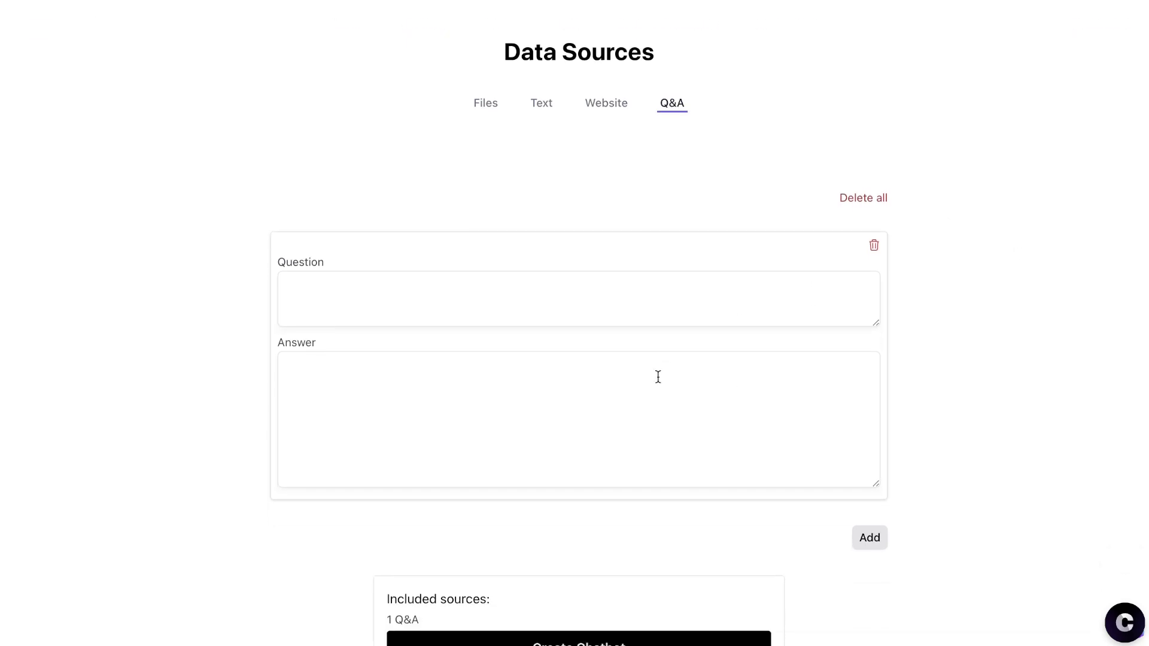
scroll(575, 171, up, 2)
Cycle through the Files, Text and Website tabs, ending on the crawl and sitemap options.
click(485, 187)
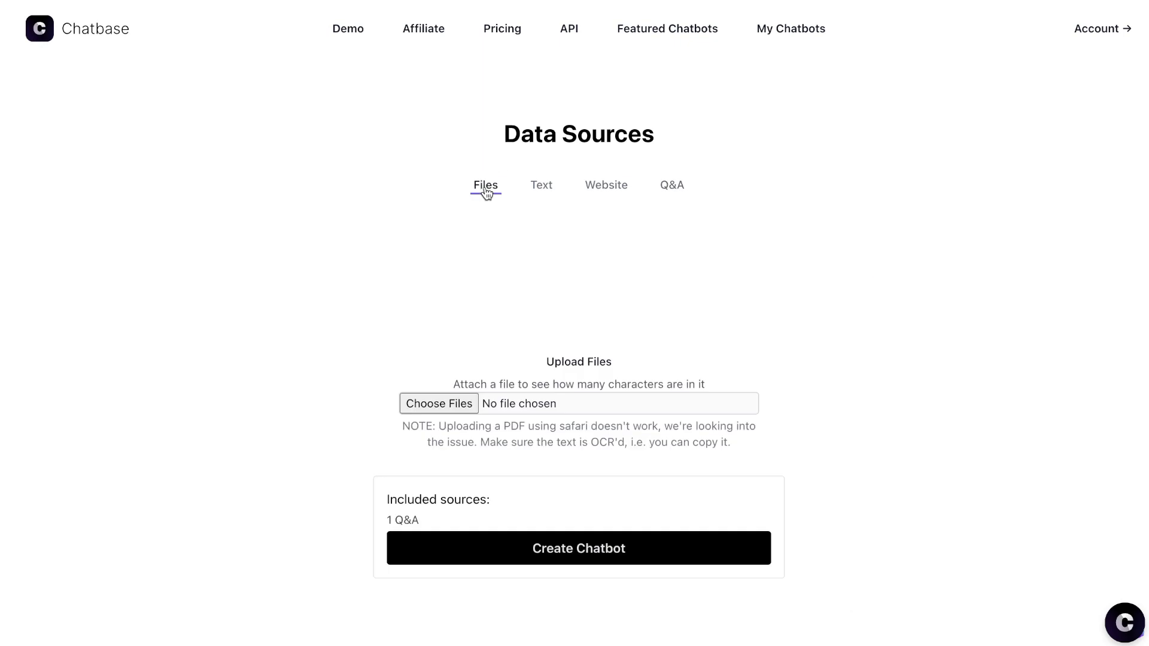
click(542, 186)
click(606, 198)
click(475, 187)
click(533, 191)
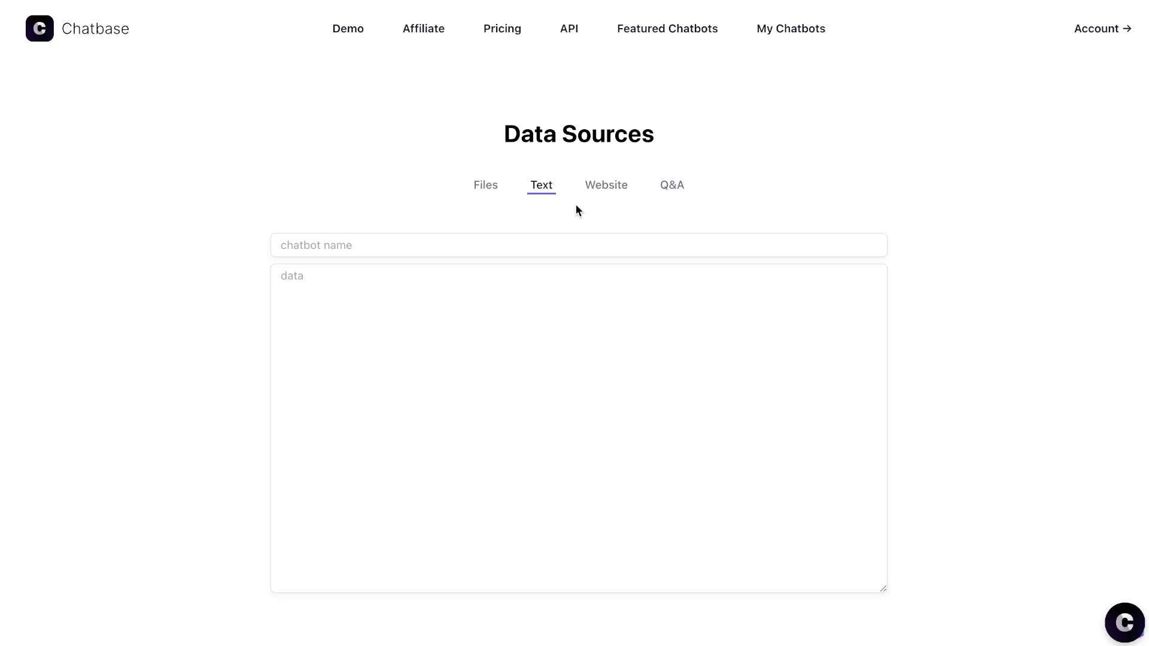
click(589, 195)
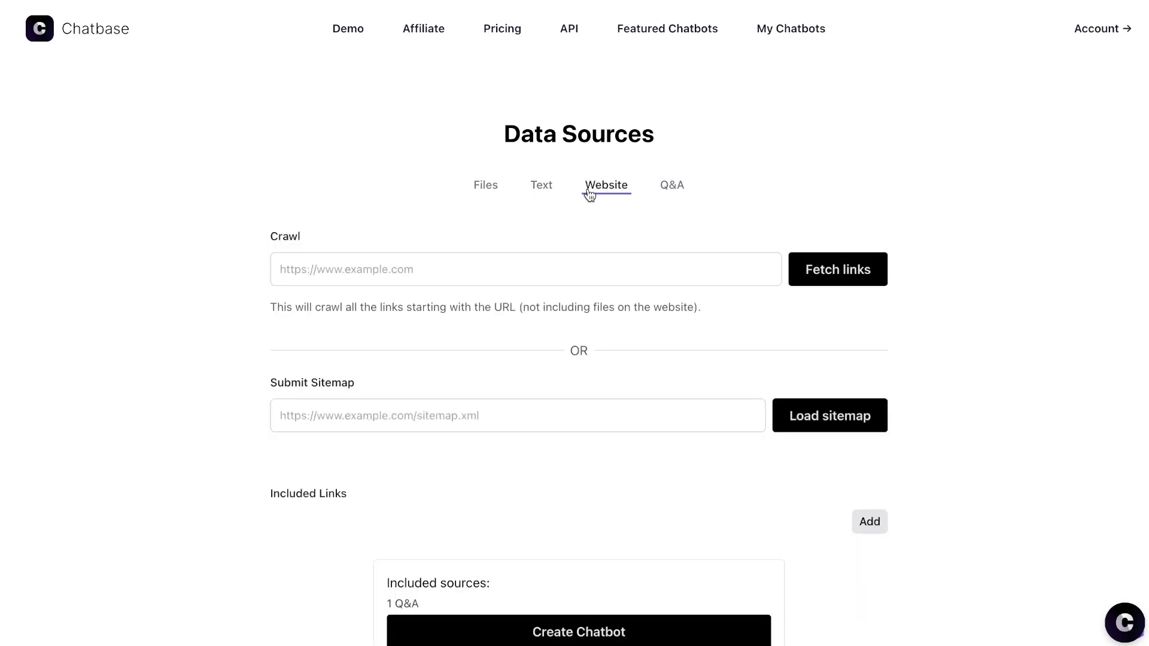
click(553, 273)
click(315, 329)
click(459, 275)
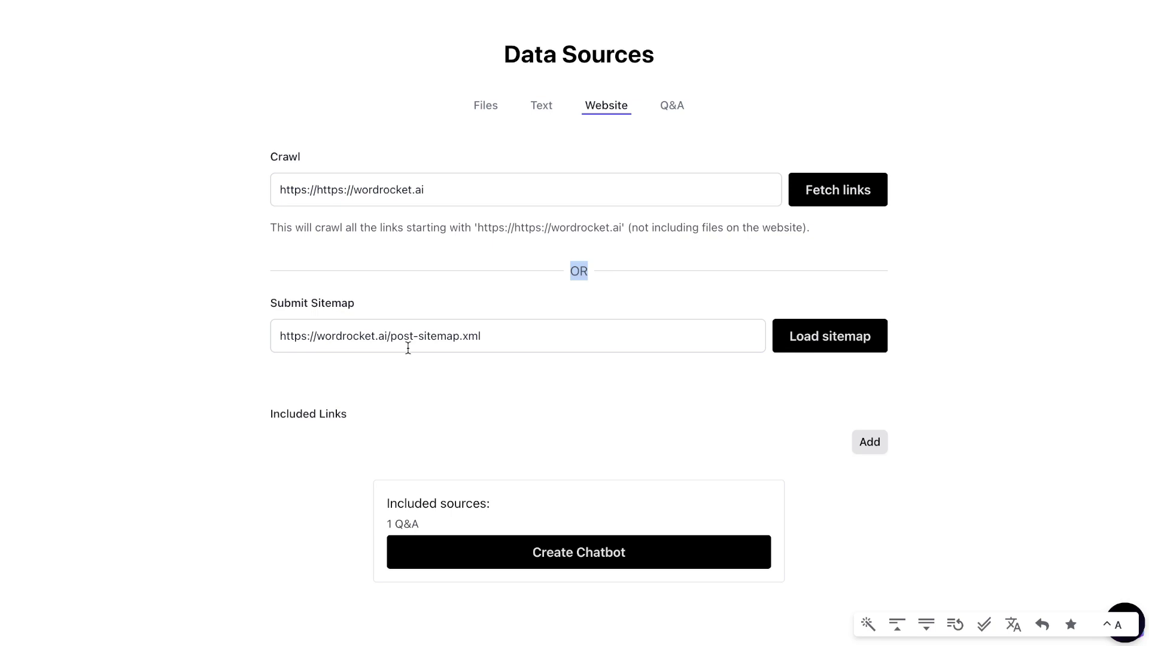
click(815, 341)
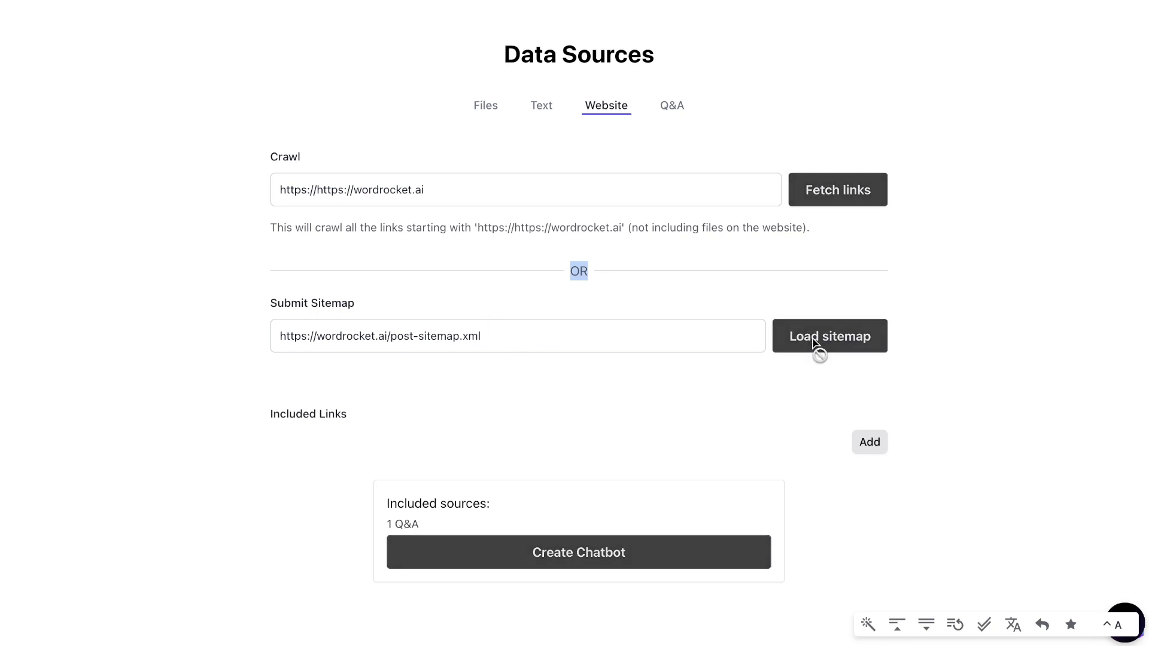
Review the 32 loaded links and create the chatbot from them.
scroll(1033, 326, down, 3)
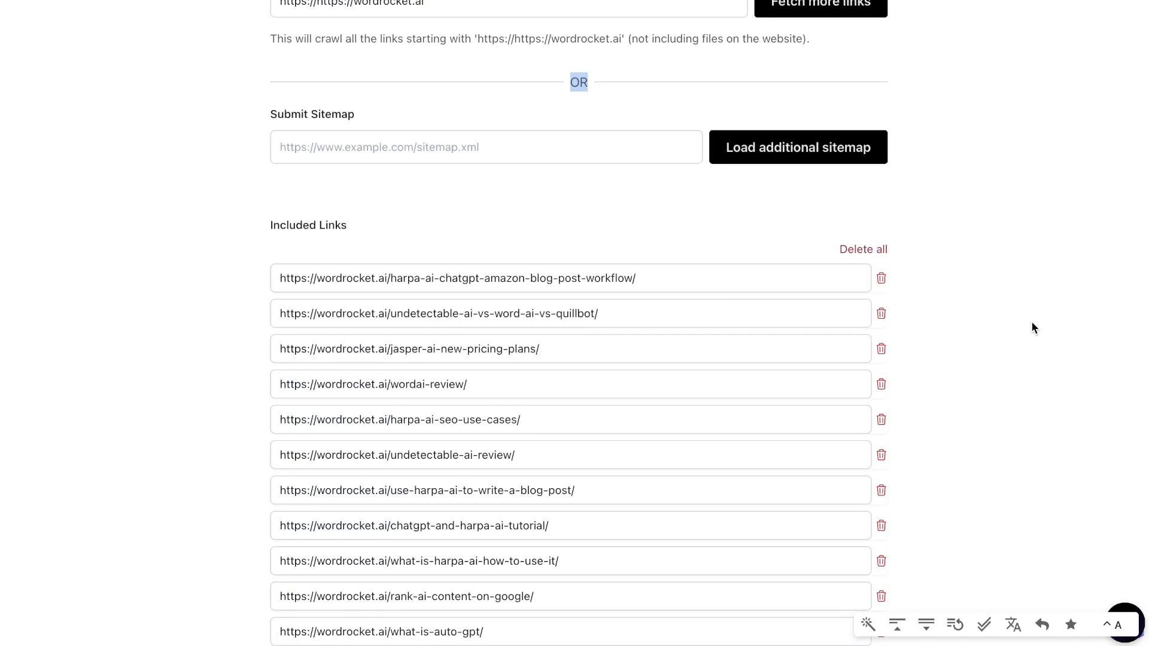
scroll(1002, 293, down, 2)
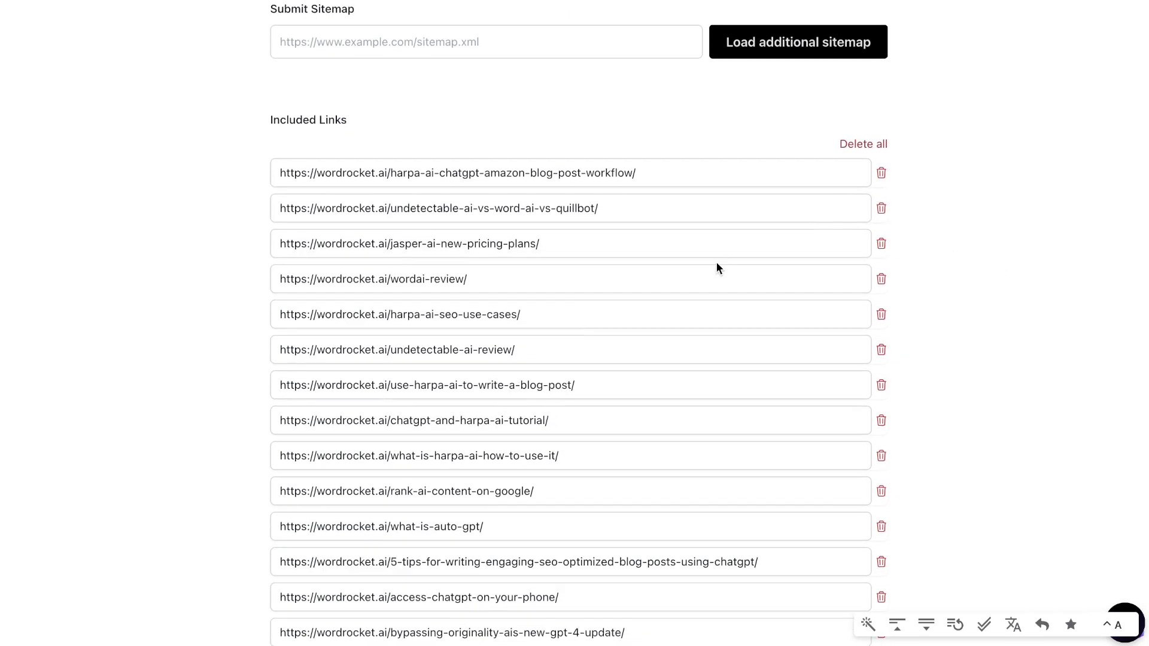
scroll(832, 258, down, 10)
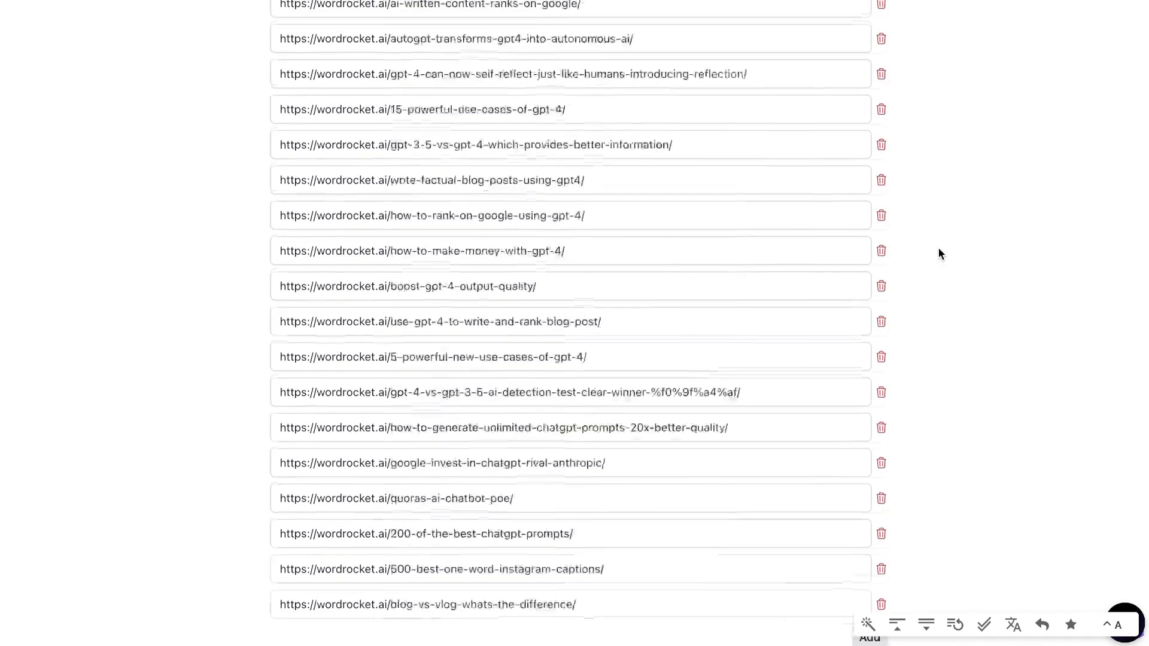
scroll(939, 253, down, 4)
scroll(957, 294, up, 15)
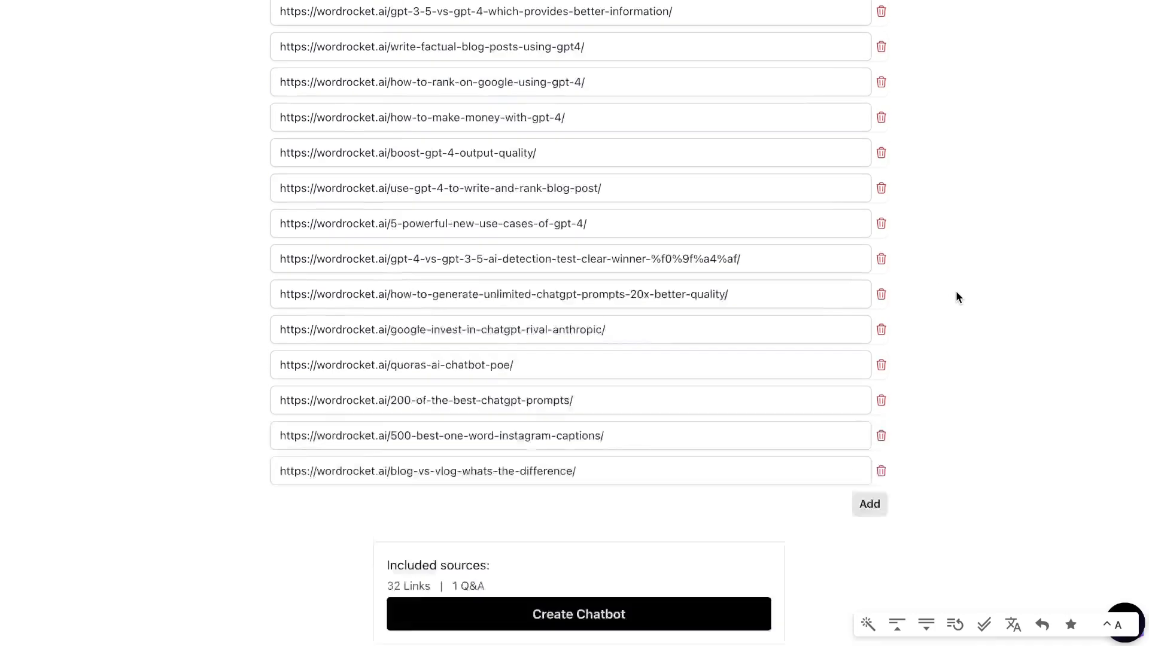
scroll(957, 293, up, 2)
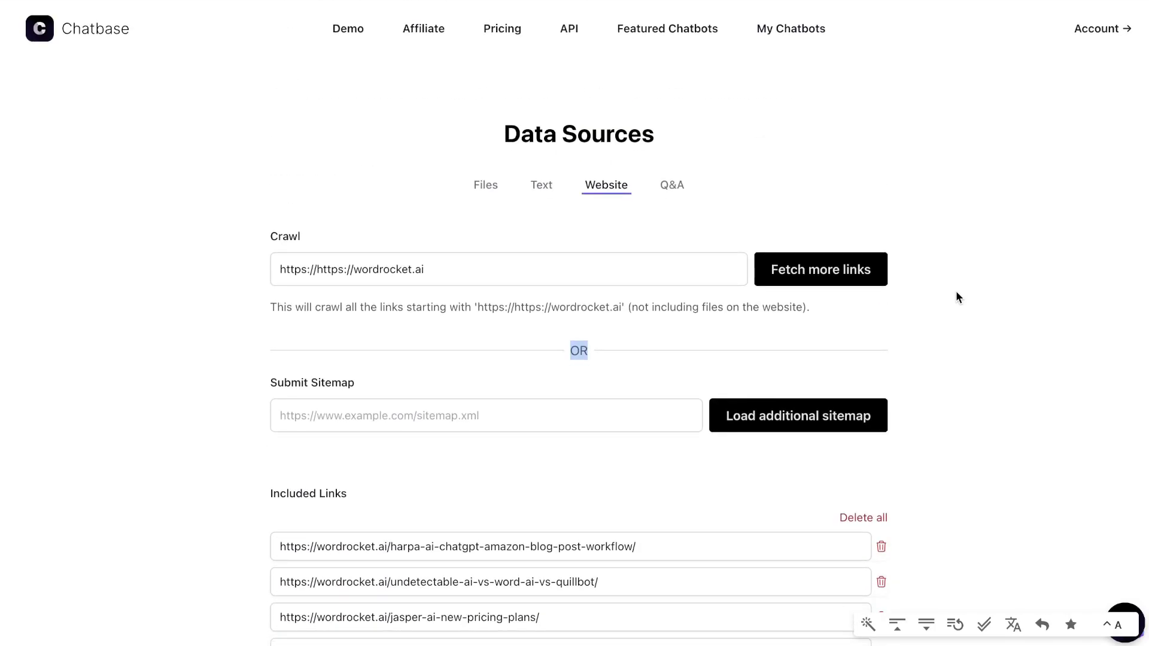
scroll(957, 290, down, 15)
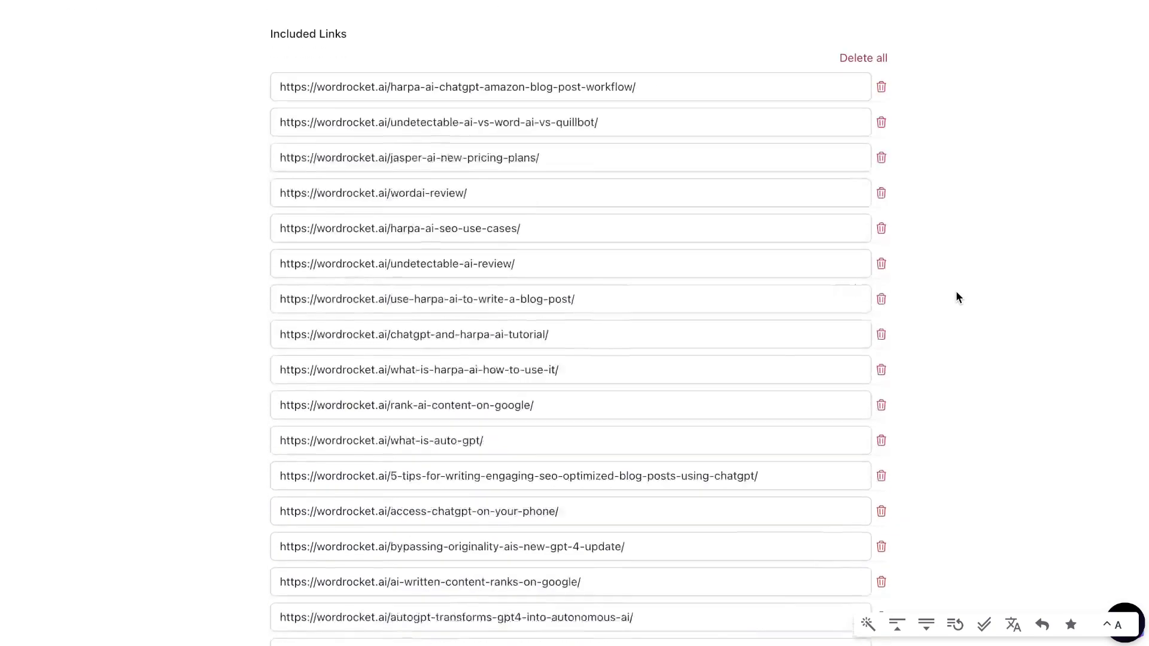
scroll(773, 343, up, 1)
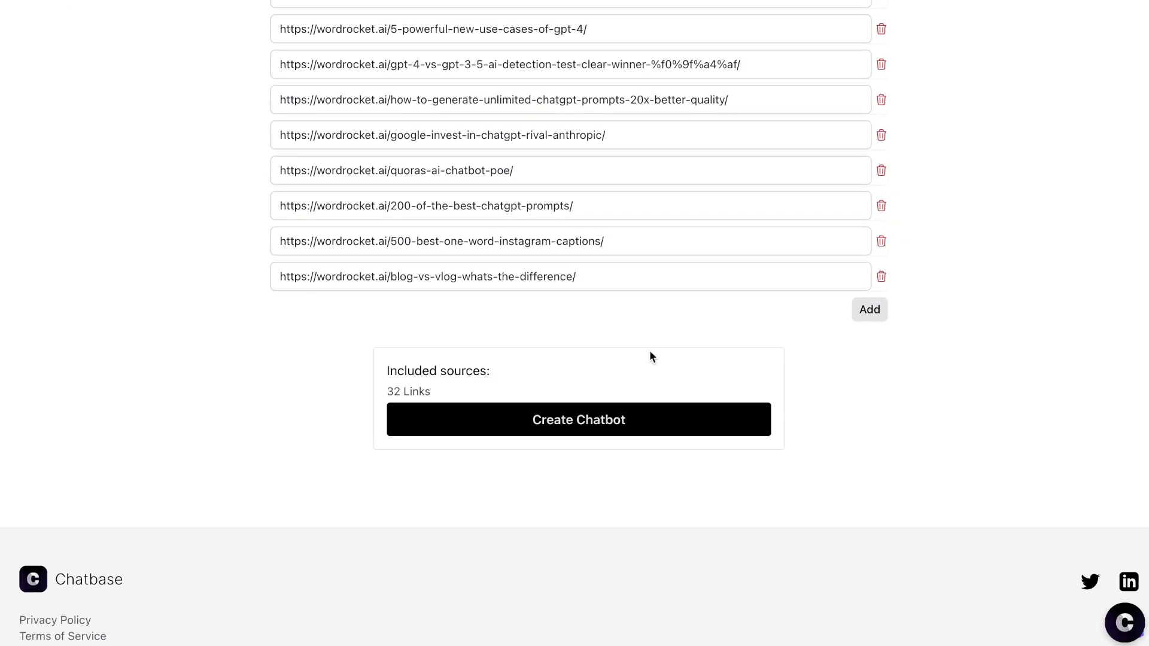
click(524, 408)
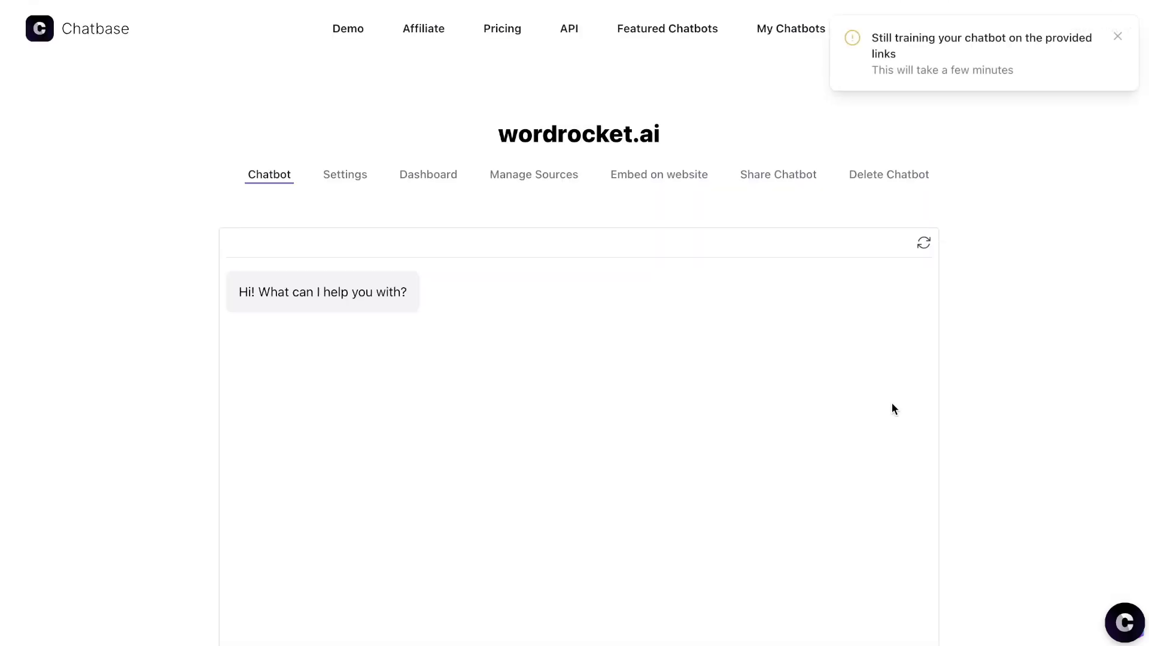
Wait until the wordrocket.ai chatbot reports 'Your chatbot is trained and ready'.
scroll(923, 218, down, 3)
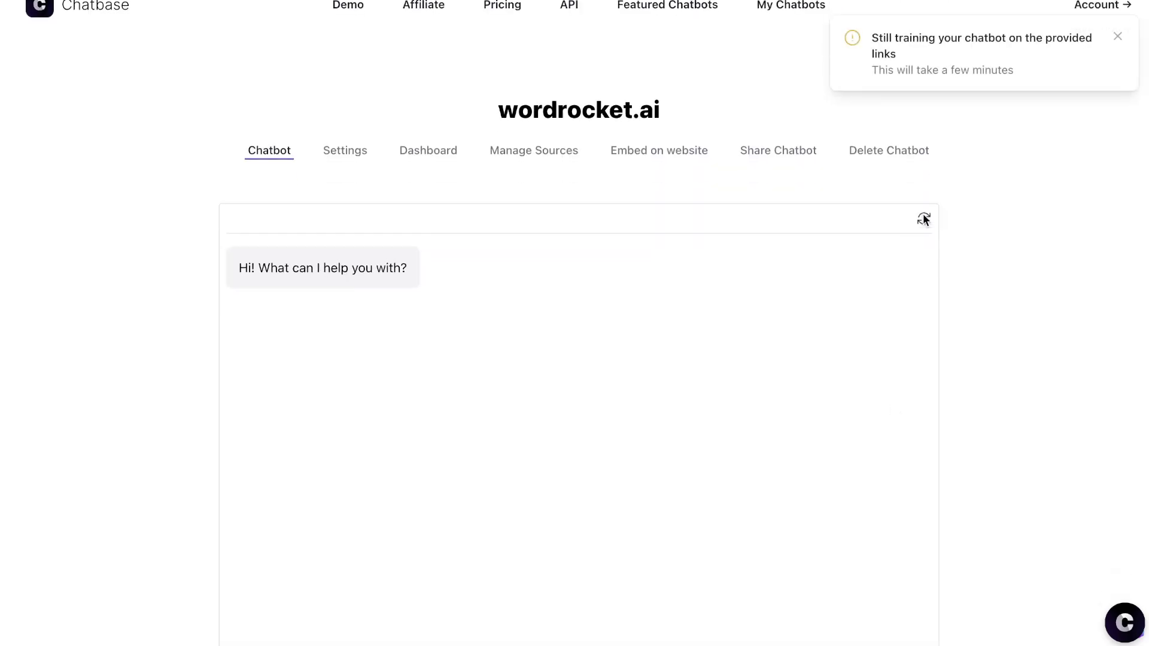
scroll(923, 219, up, 3)
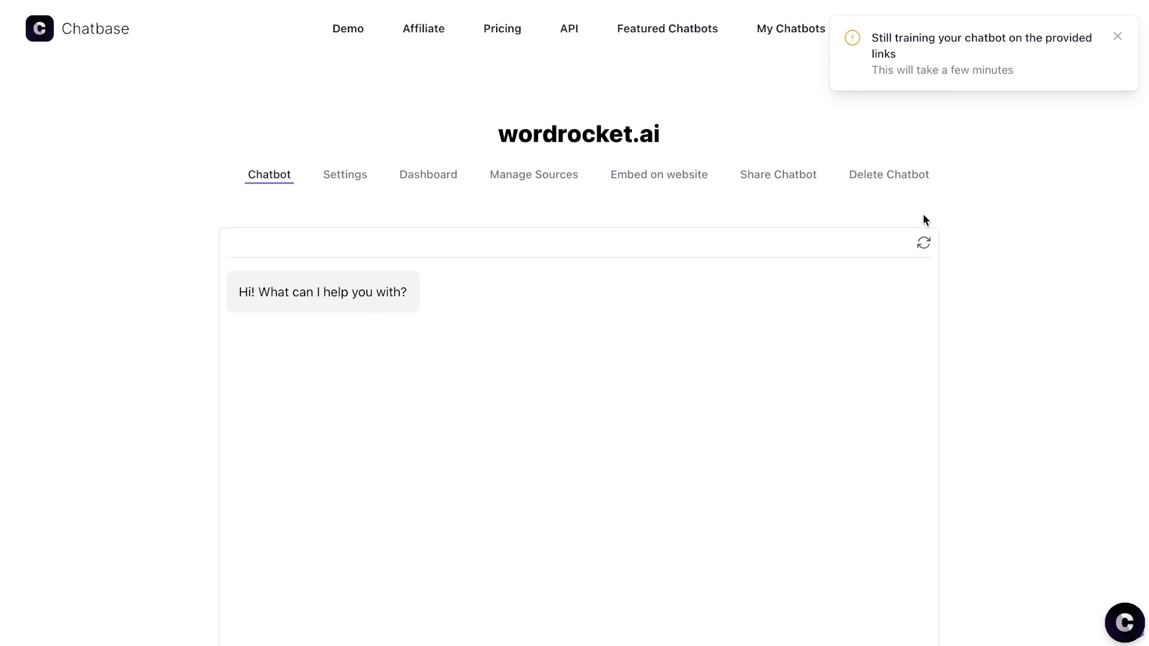
scroll(923, 214, down, 3)
scroll(730, 286, up, 2)
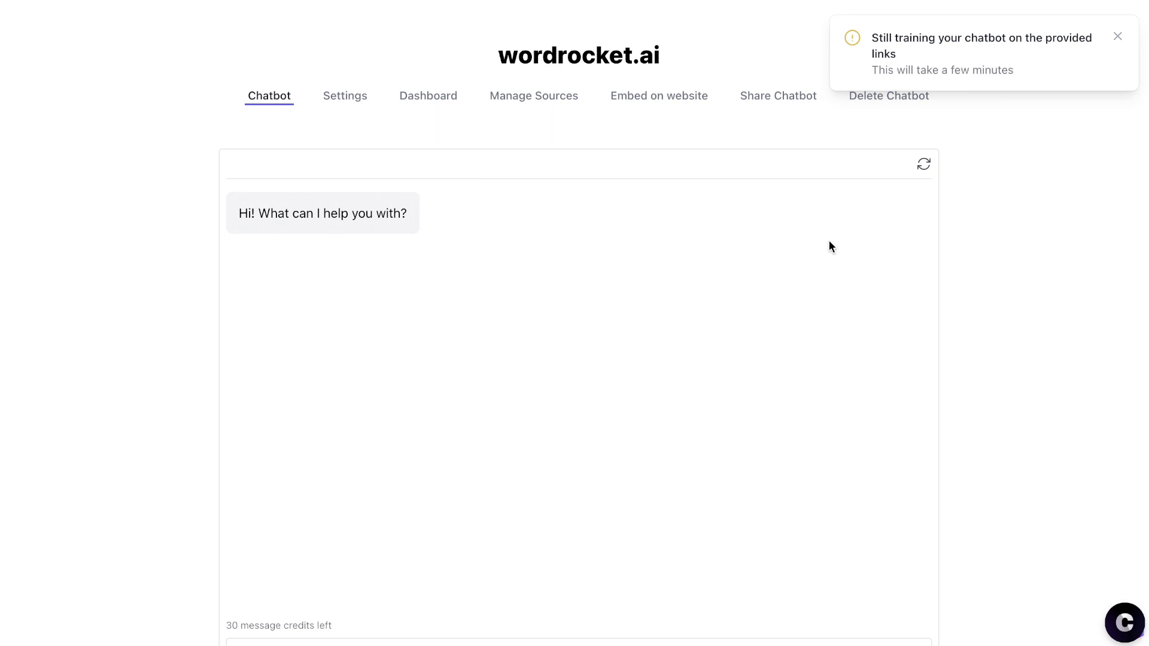
scroll(829, 244, down, 3)
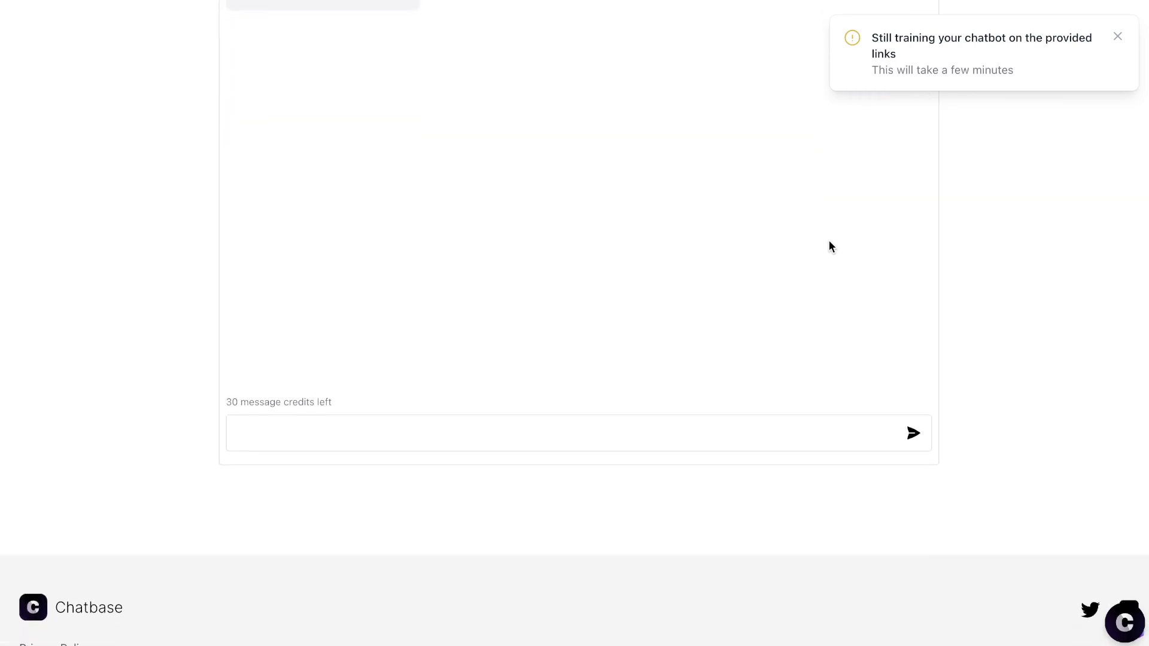
scroll(828, 239, up, 5)
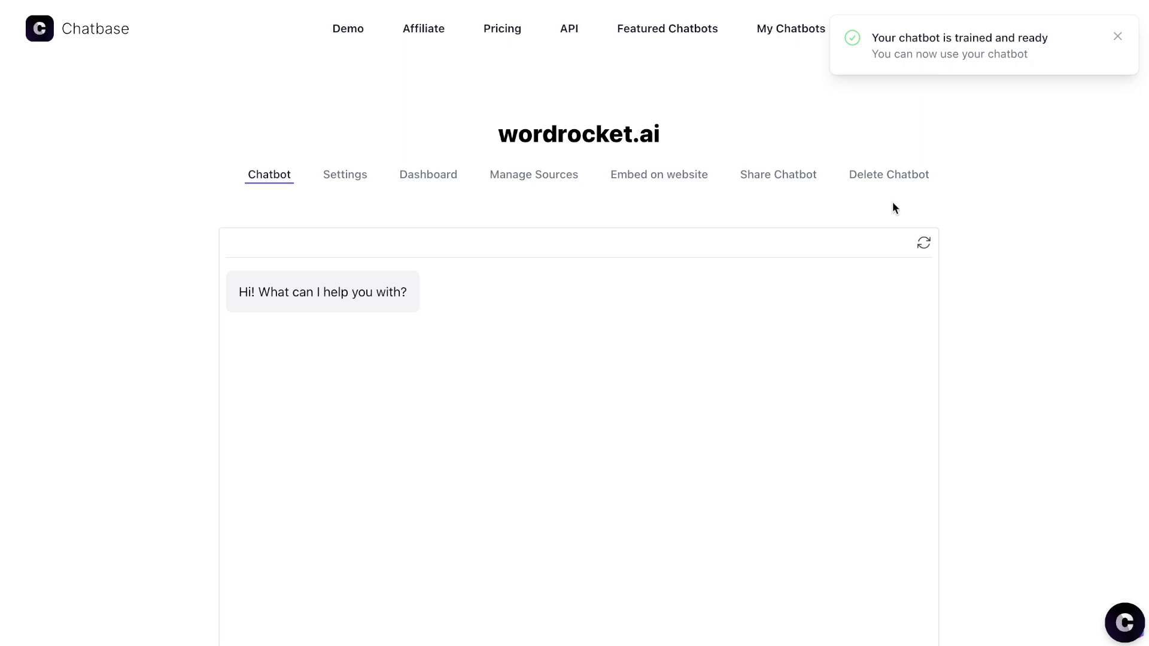
scroll(642, 324, down, 5)
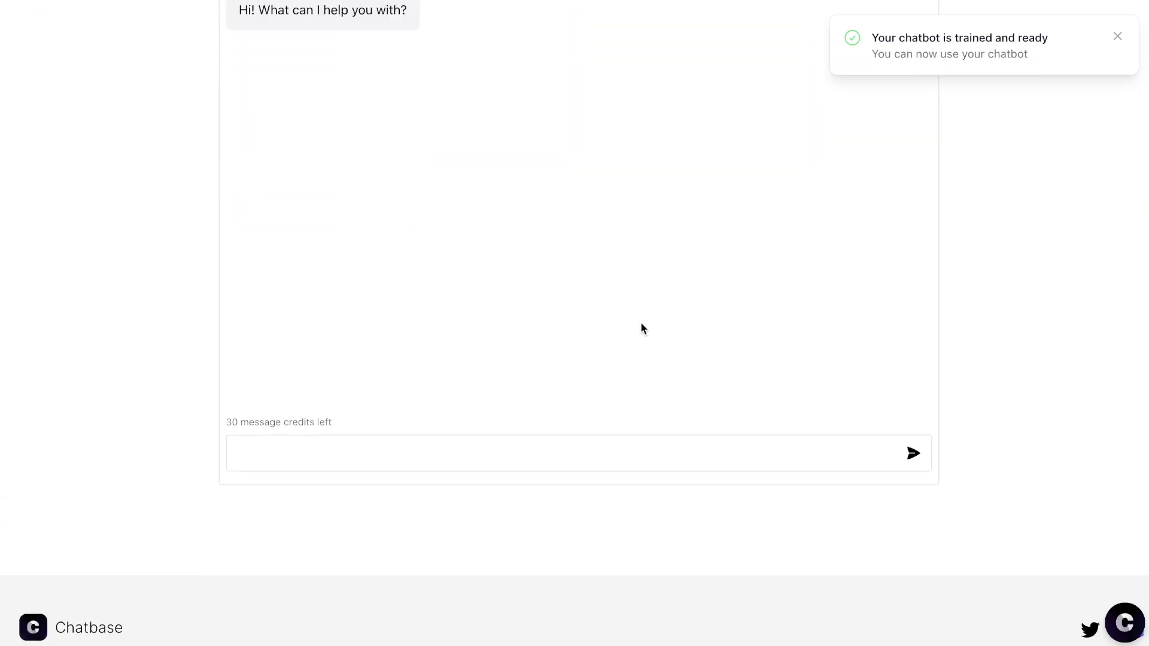
scroll(641, 324, up, 4)
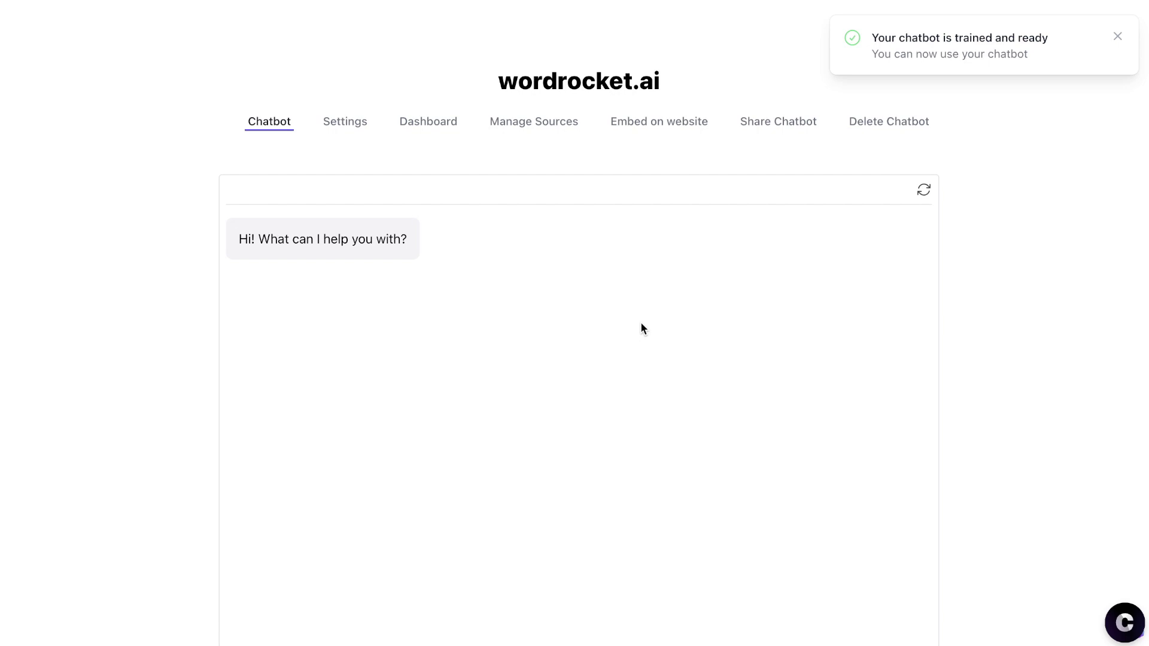
scroll(642, 328, down, 2)
Ask the chatbot 'how do i access chatgpt on my phone'.
click(425, 578)
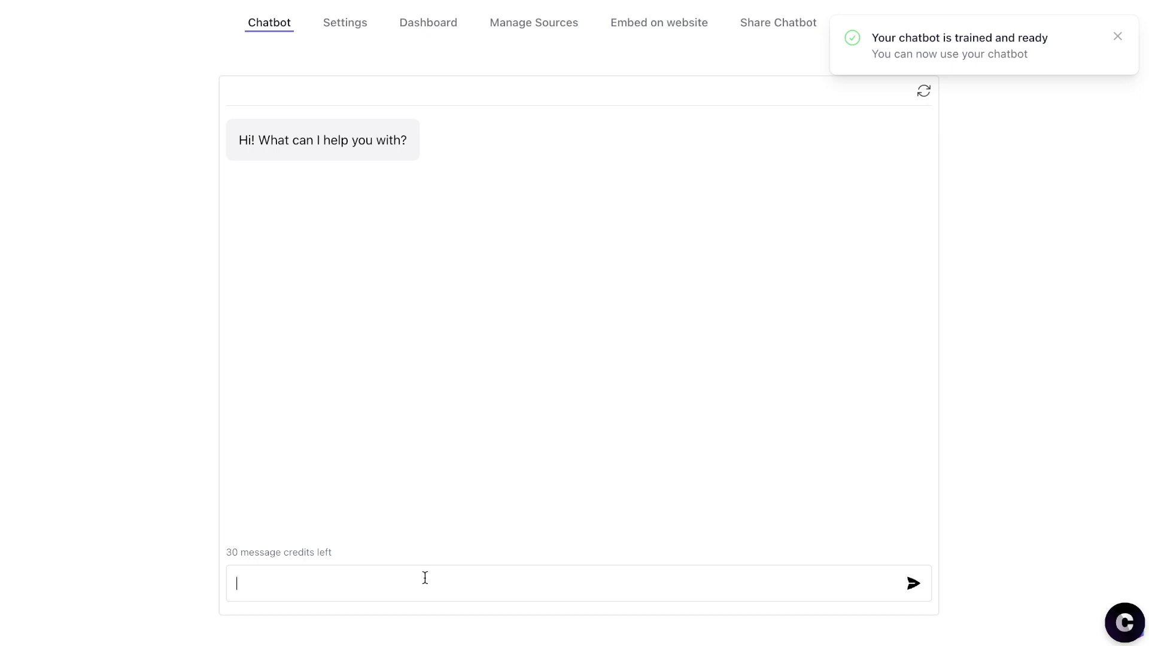
text(how do i access chatgpt on my phone)
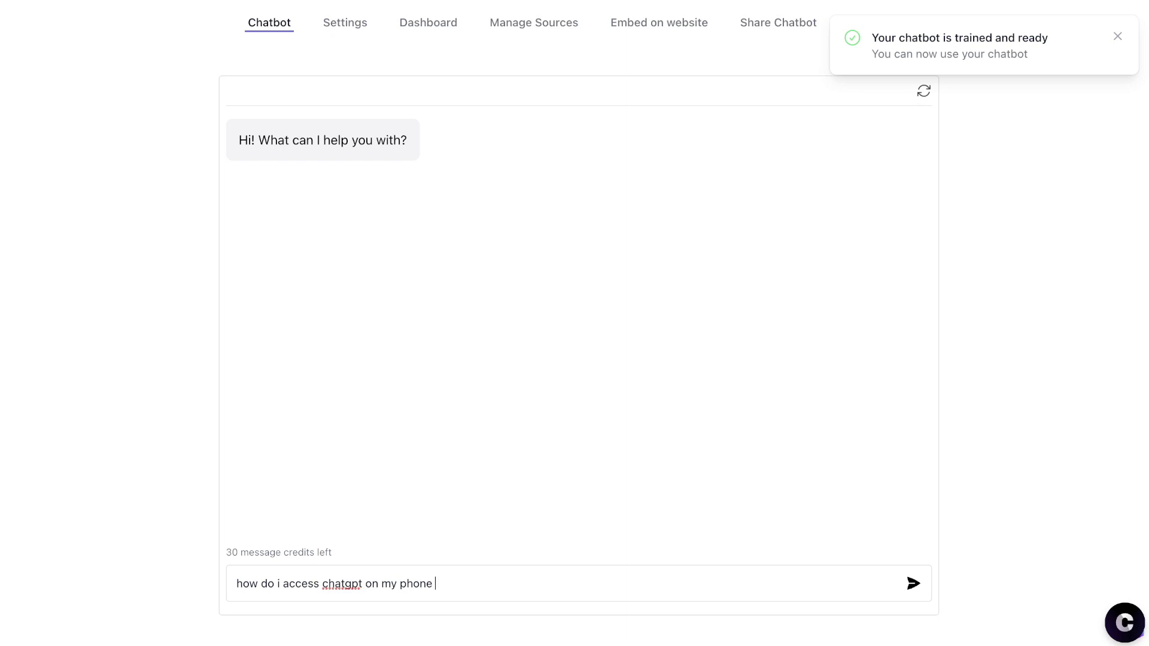
key(Return)
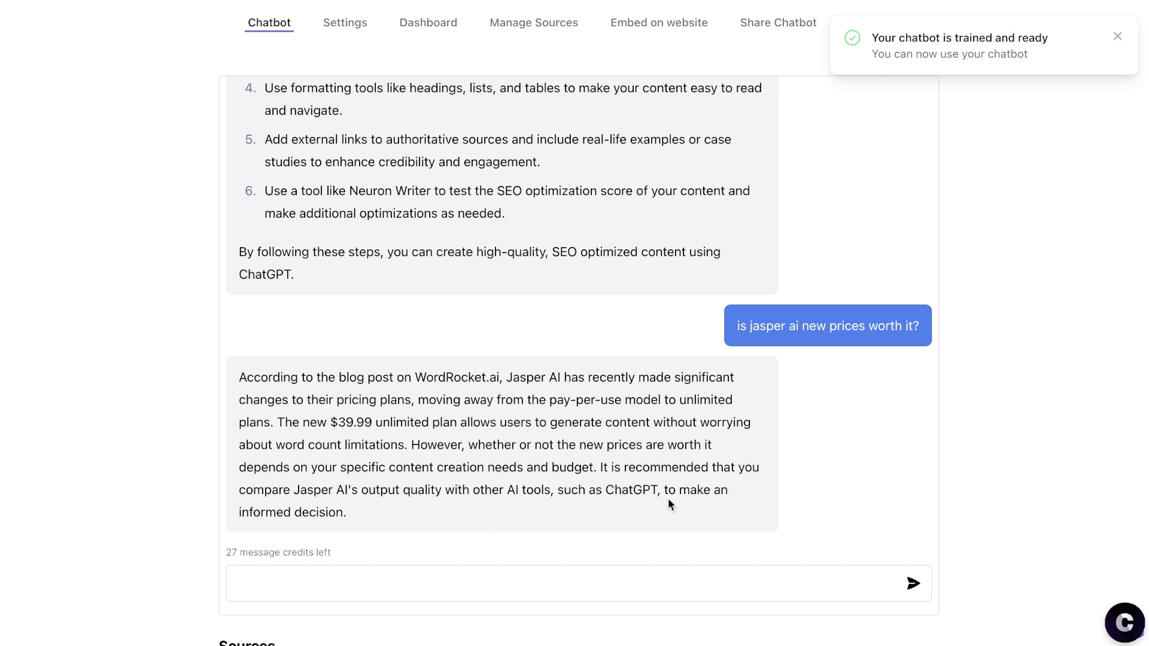
drag(393, 507, 244, 383)
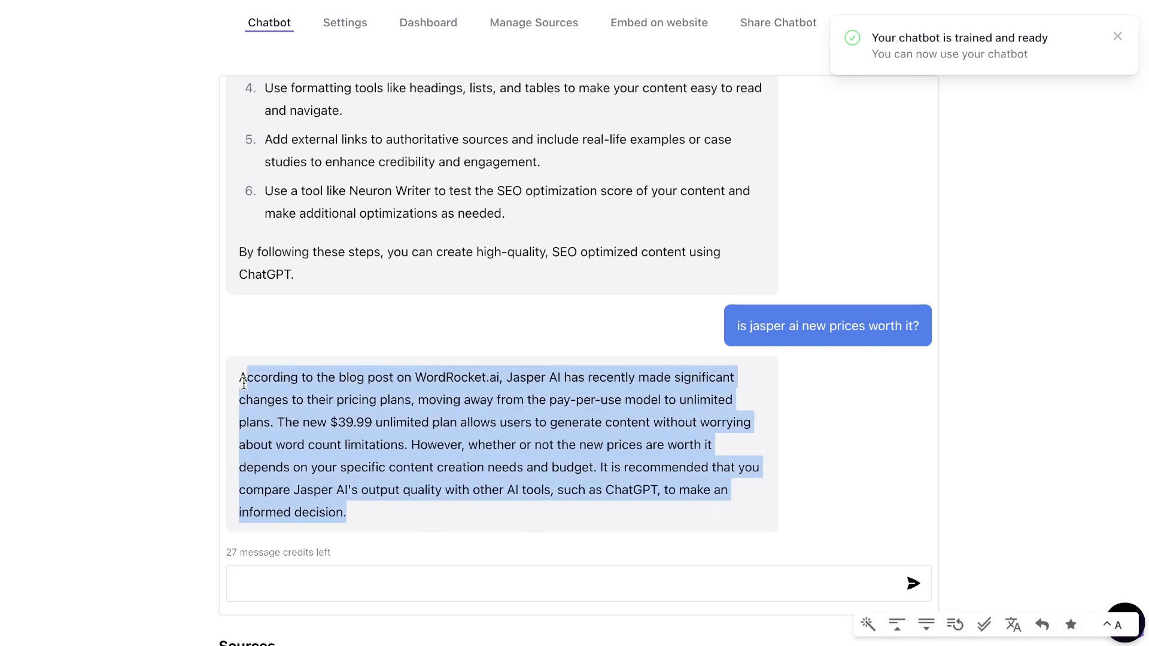
click(407, 326)
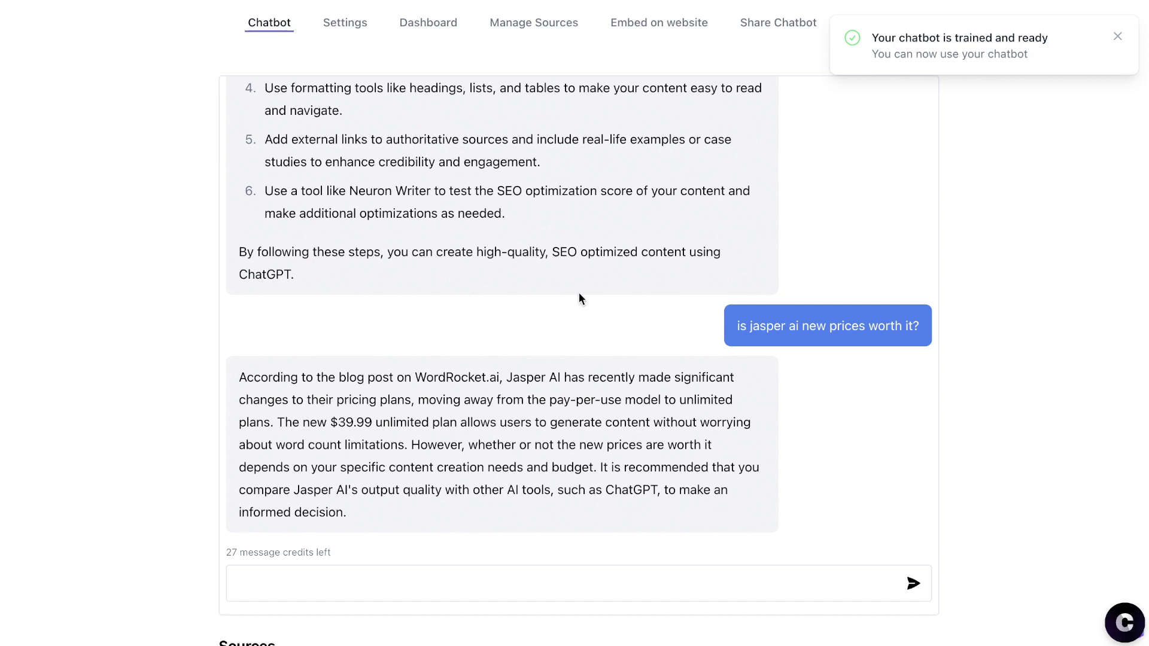
scroll(549, 317, down, 2)
scroll(549, 317, up, 4)
scroll(548, 317, down, 3)
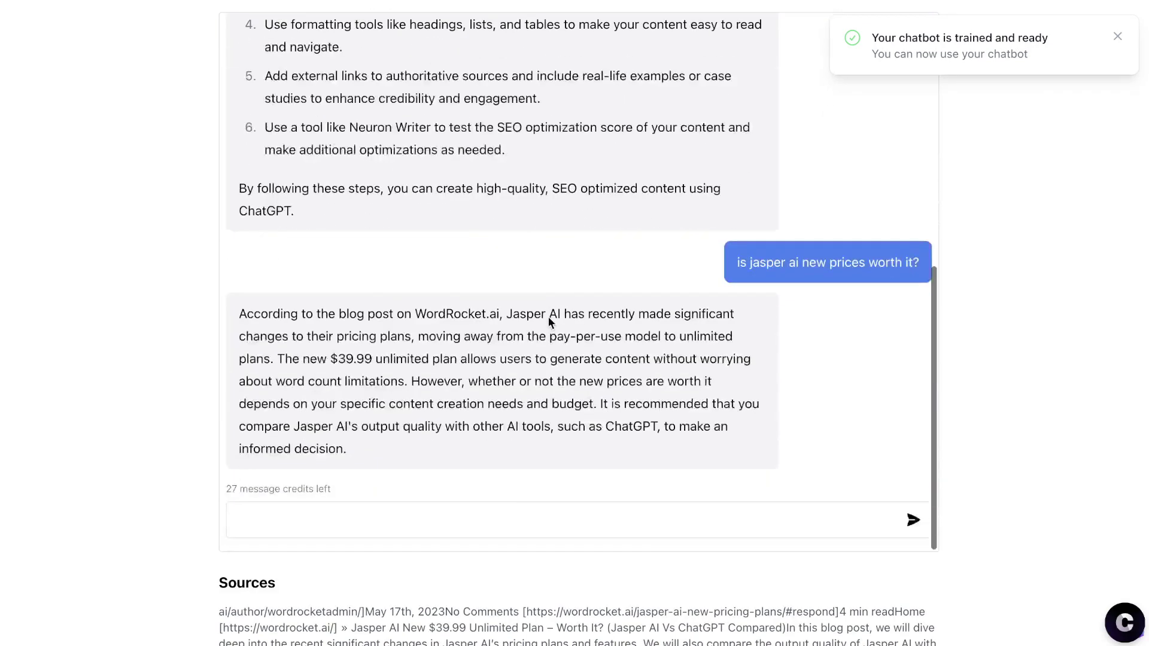
Send 'what can i use harpa ai for?' and highlight the opening of the answer.
click(395, 519)
key(Return)
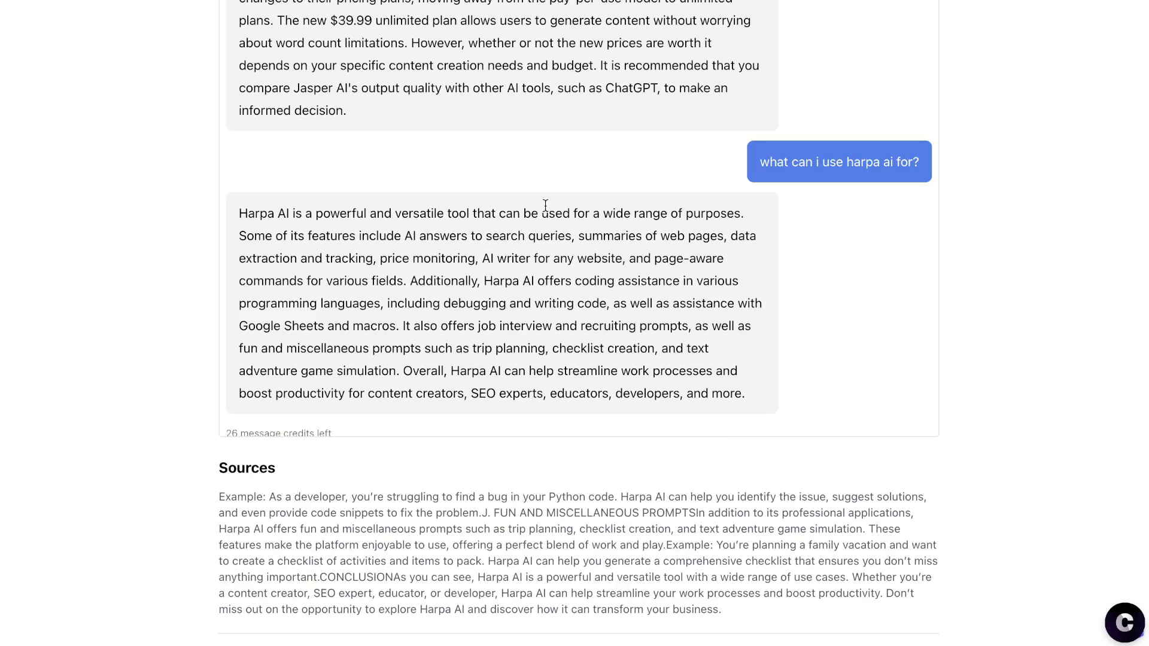
drag(245, 217, 532, 275)
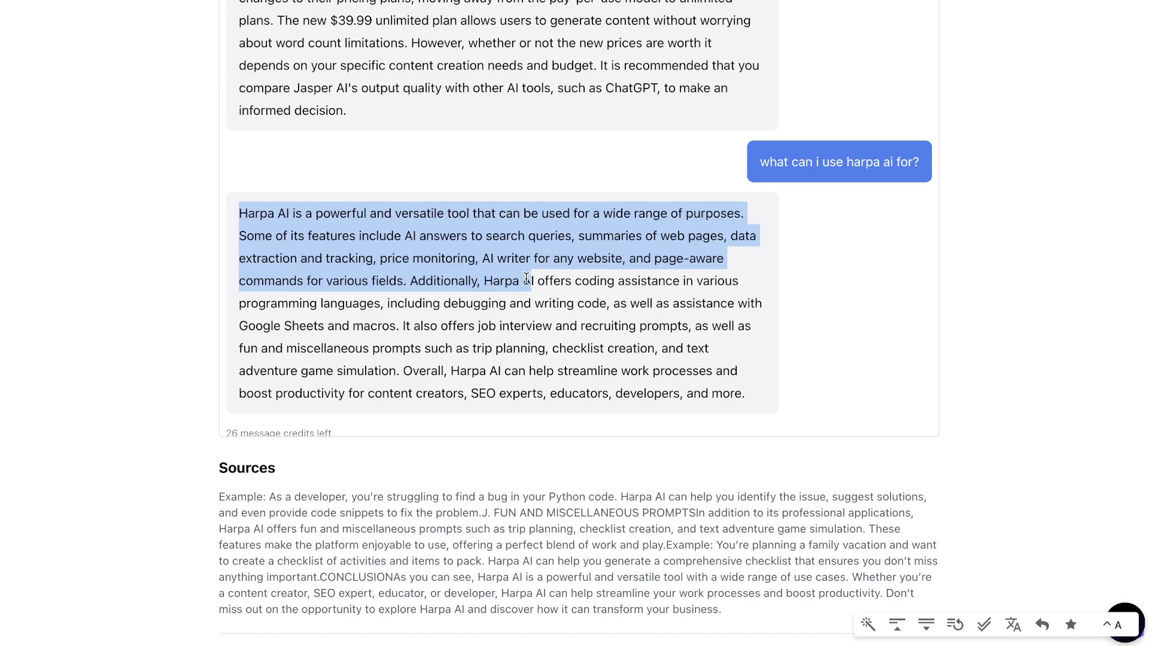
Read through the Harpa AI answer and its list of blog Sources.
scroll(553, 306, down, 1)
scroll(589, 336, down, 4)
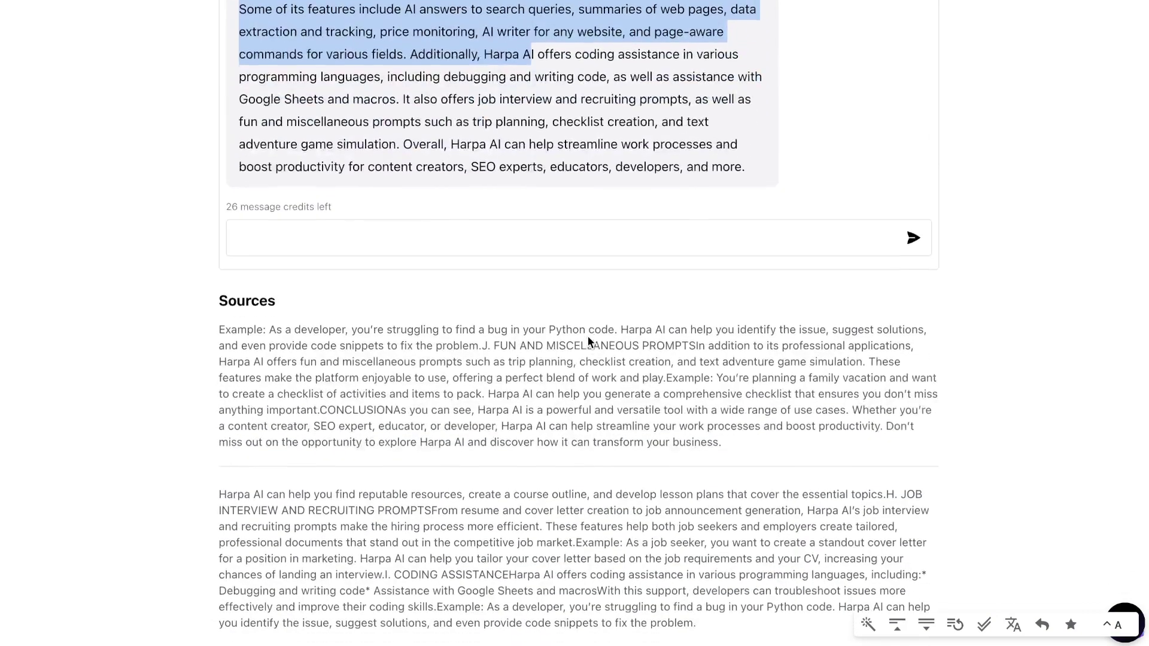
scroll(419, 281, down, 2)
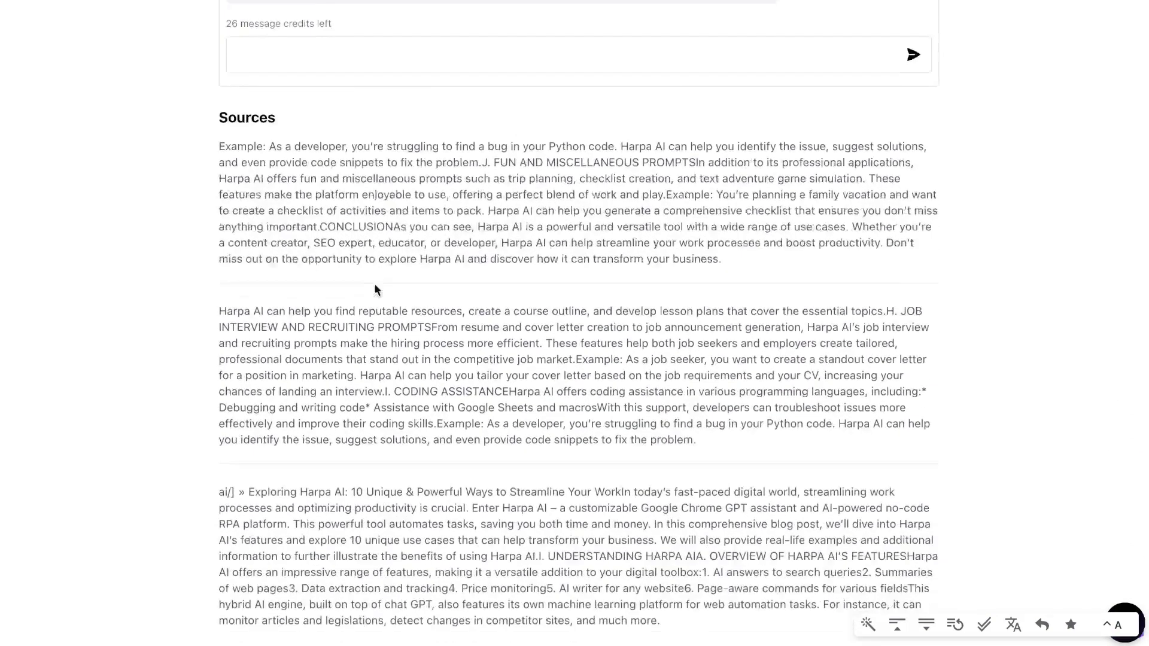
scroll(505, 369, down, 1)
scroll(505, 366, down, 2)
scroll(602, 350, up, 7)
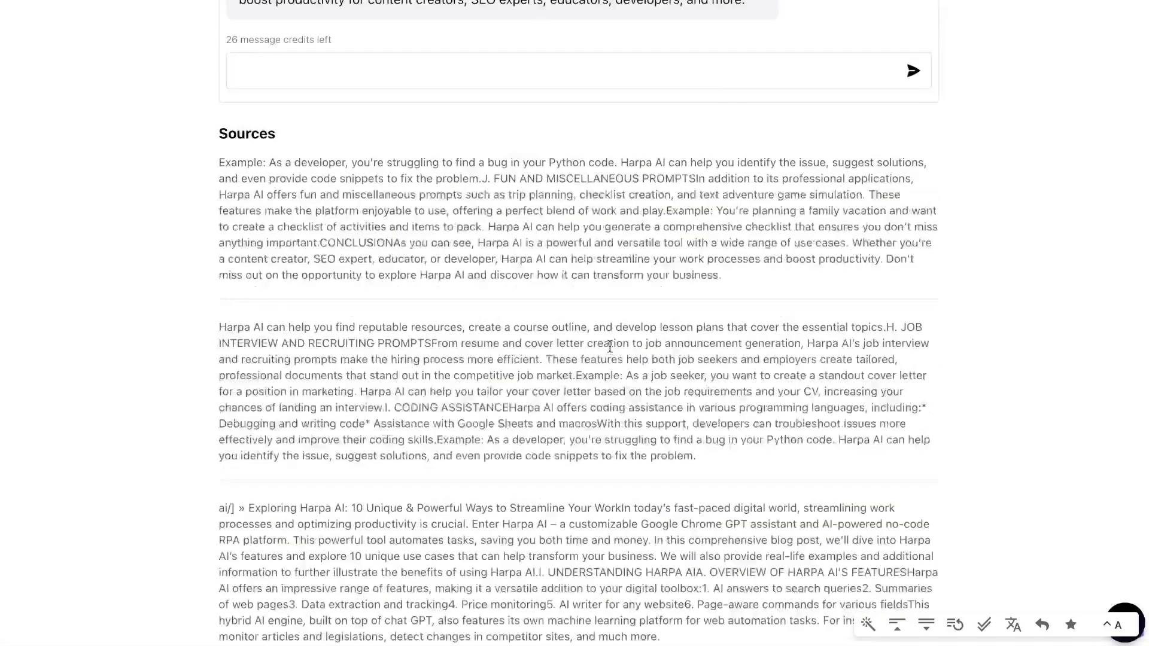
scroll(655, 218, up, 3)
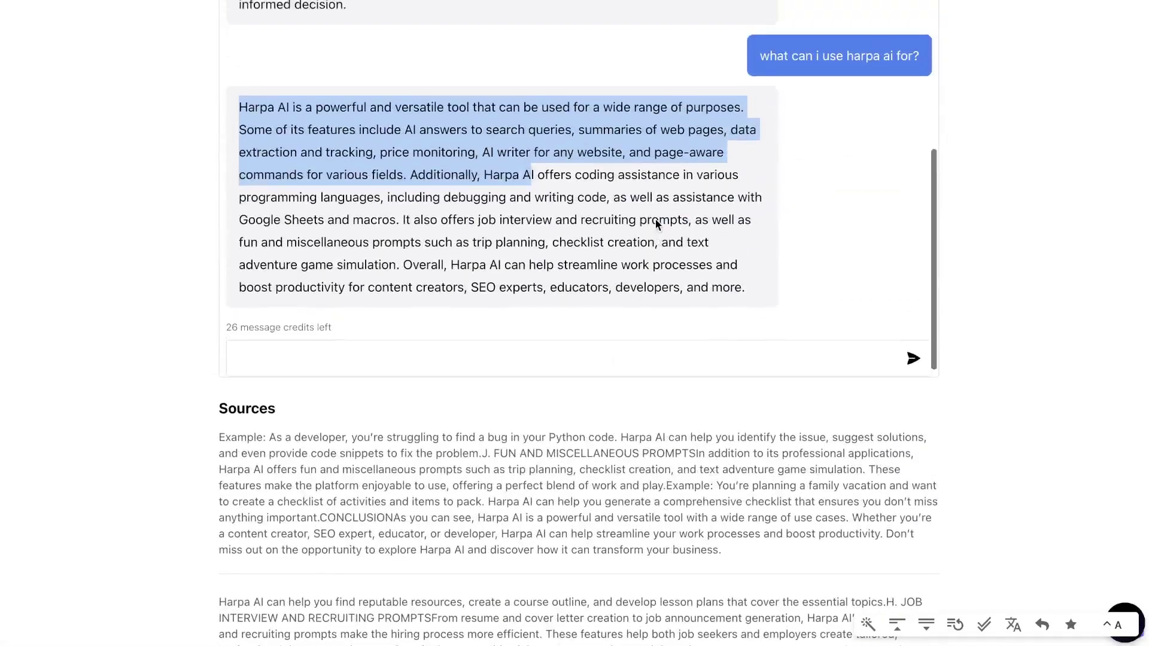
scroll(748, 221, down, 3)
scroll(748, 238, up, 1)
scroll(1004, 182, up, 7)
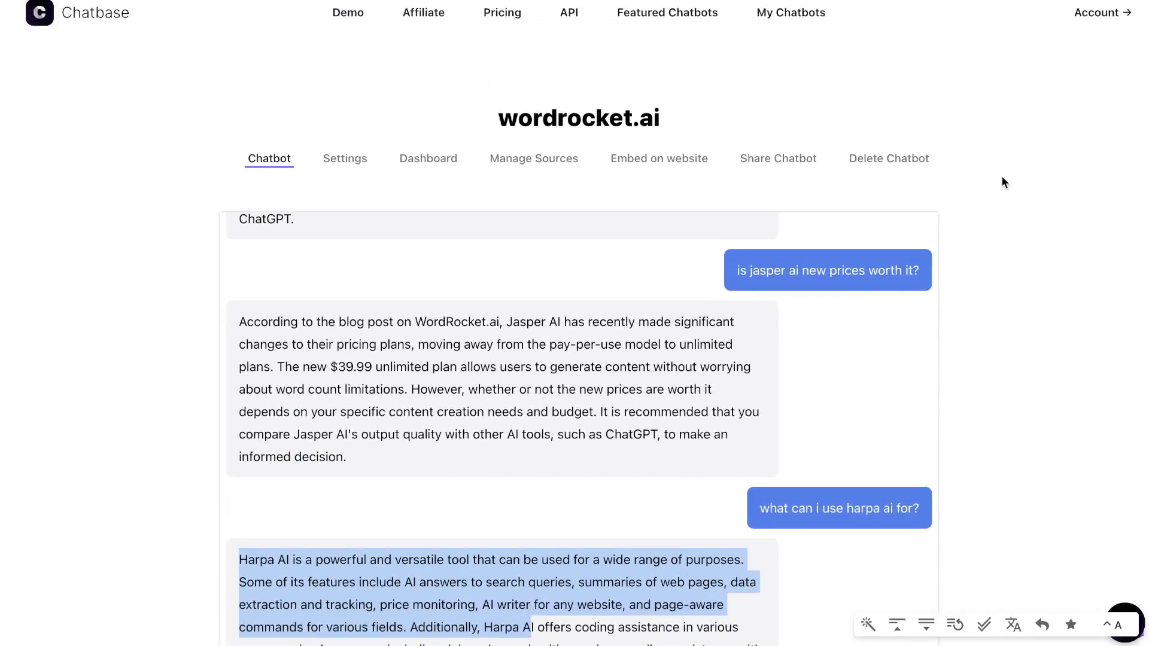
scroll(1002, 177, down, 3)
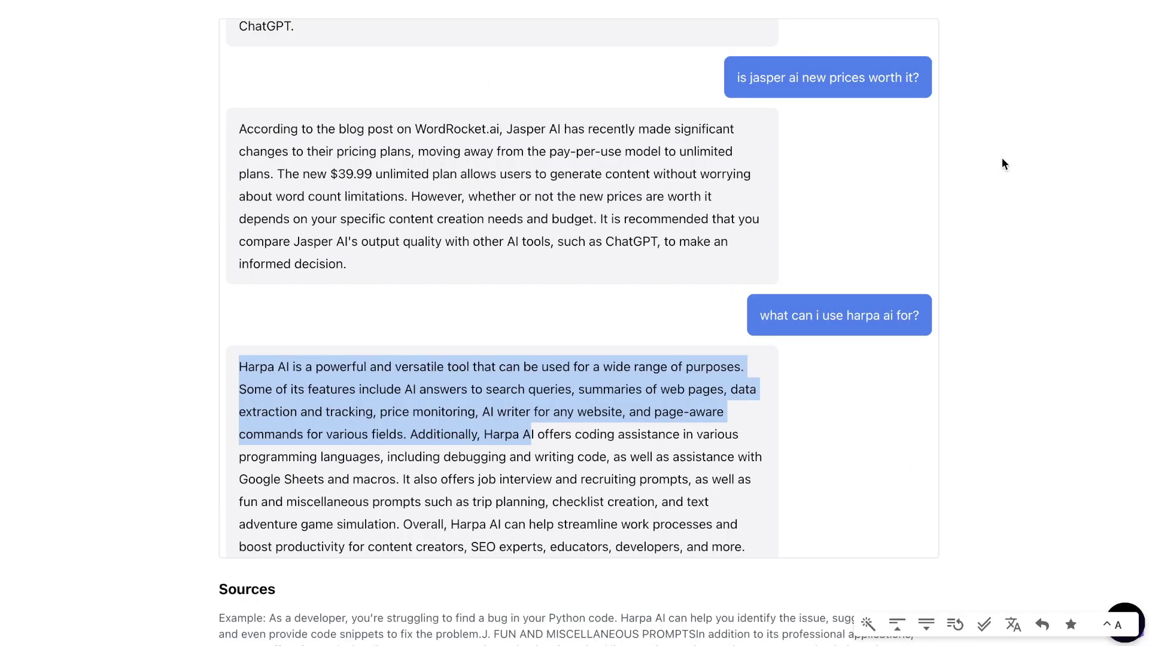
scroll(1003, 159, up, 1)
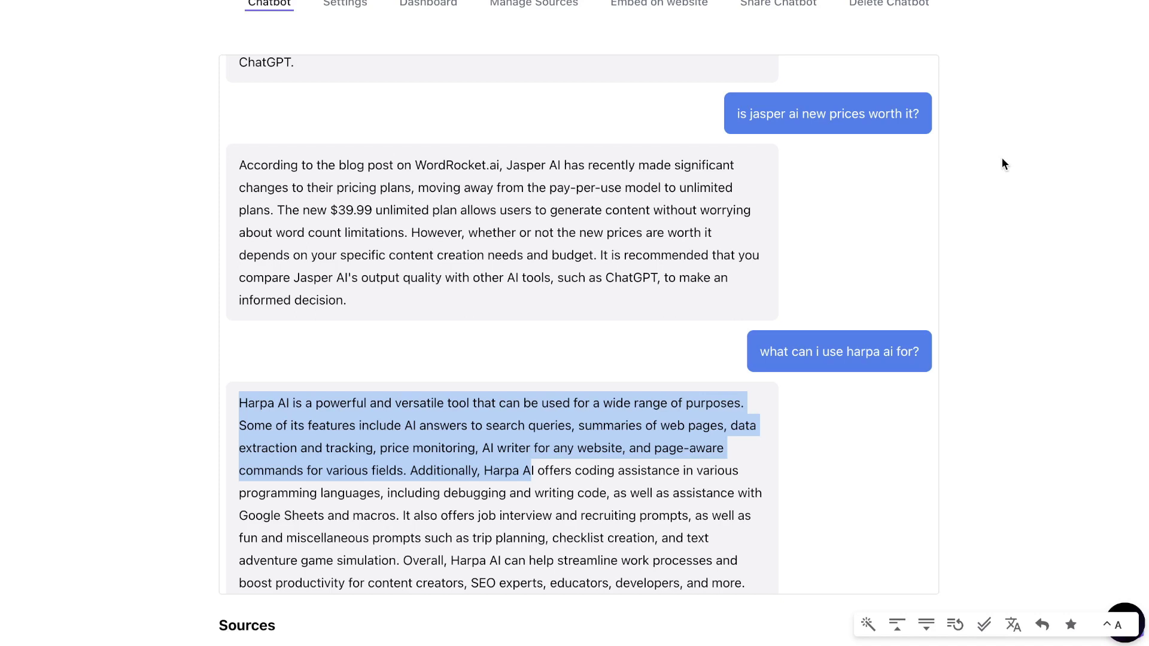
scroll(1002, 158, up, 1)
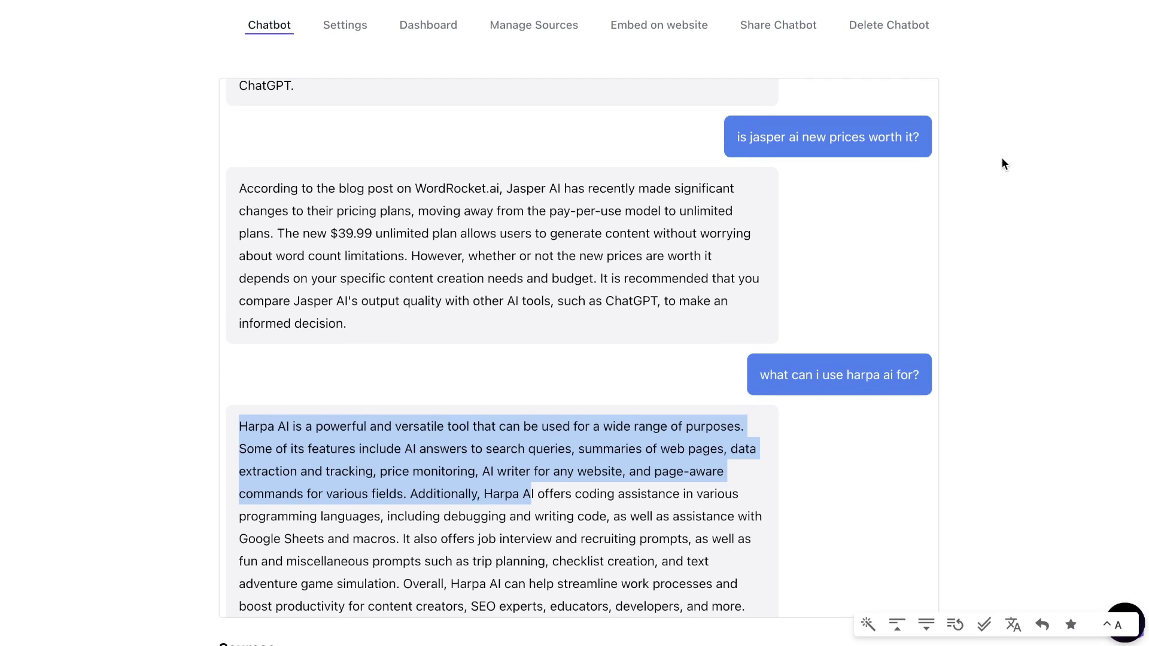
scroll(1003, 160, up, 1)
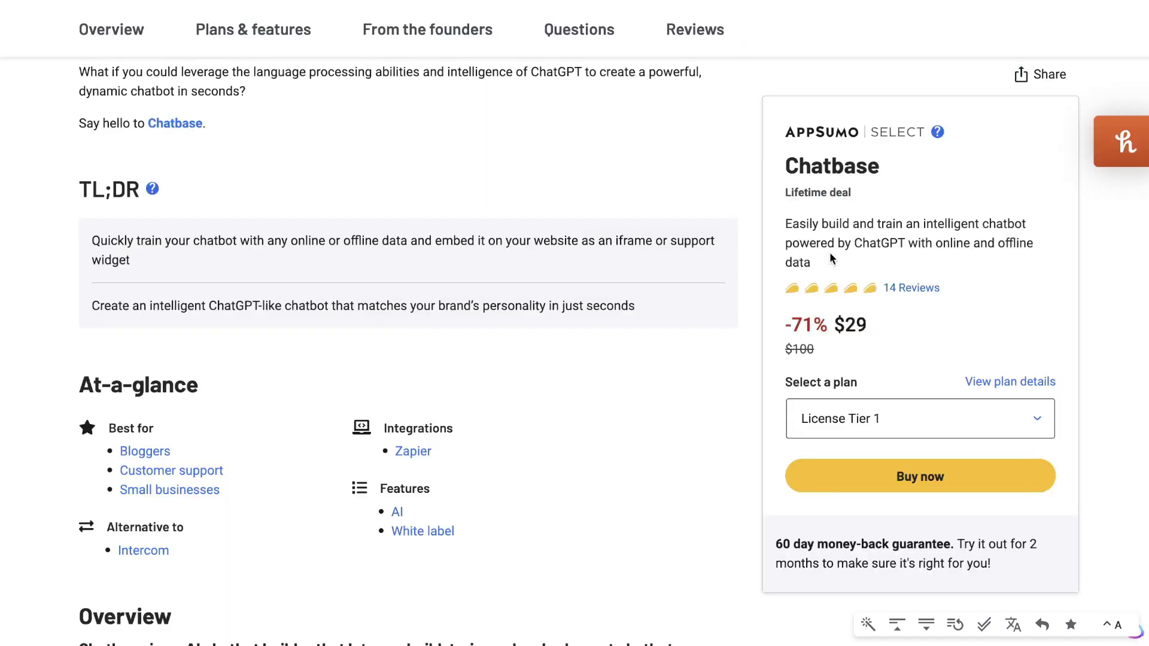
Highlight the $29 deal price, then Tier 2's $159 price and 5,000 message credits.
drag(834, 324, 890, 328)
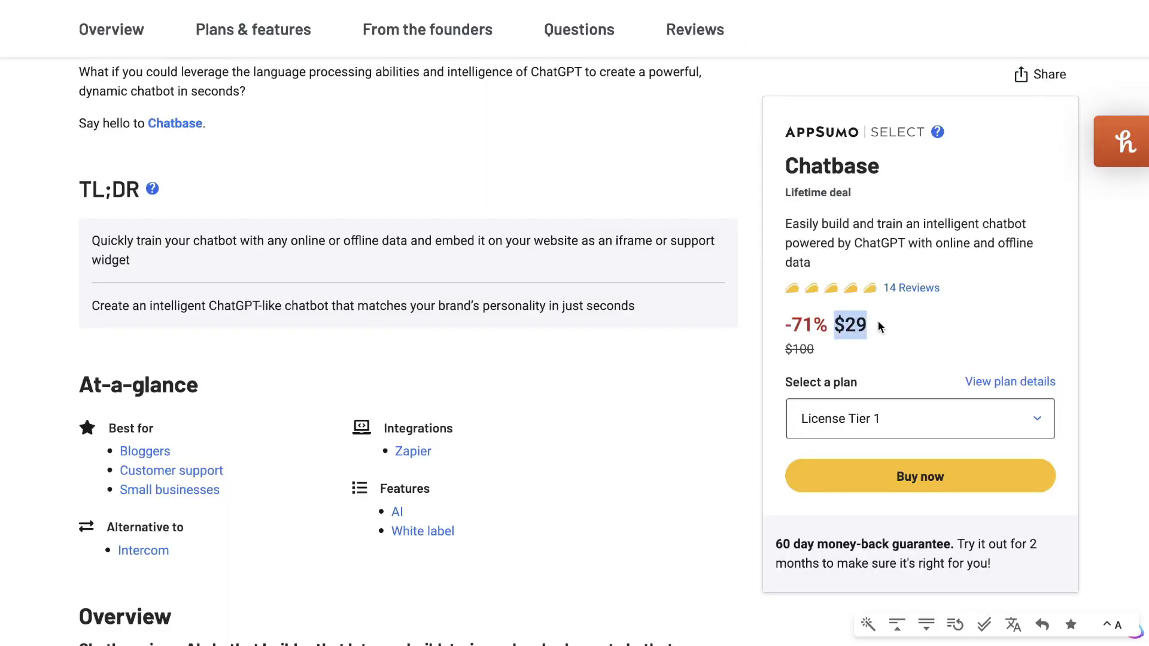
scroll(752, 316, down, 10)
scroll(753, 322, down, 15)
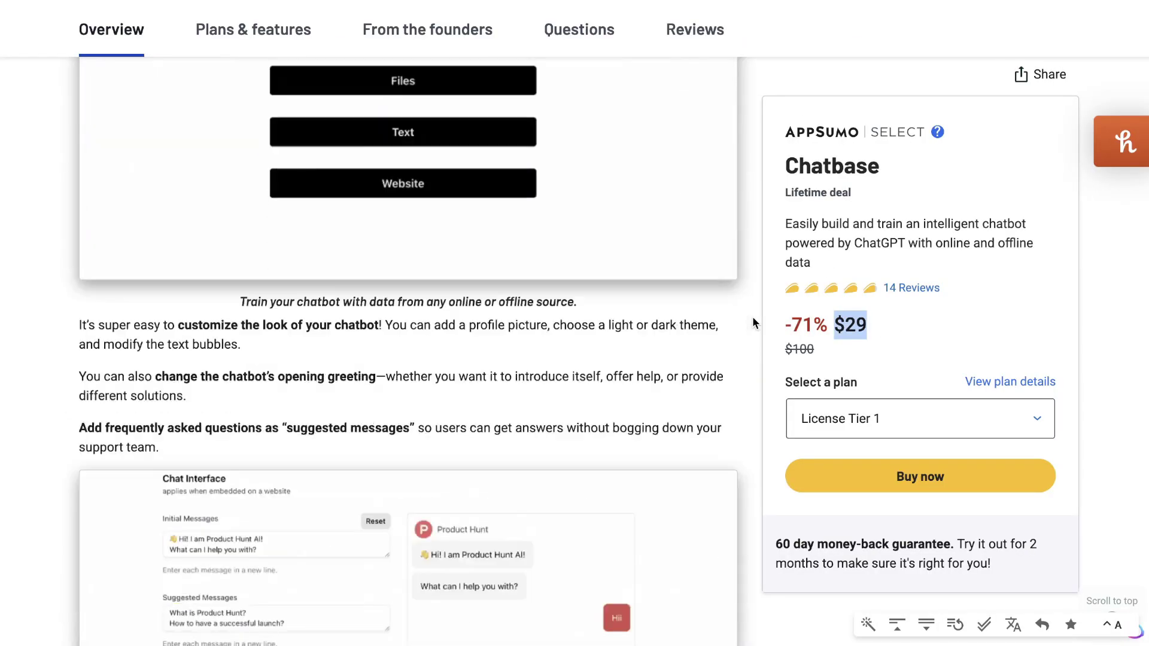
scroll(752, 322, down, 3)
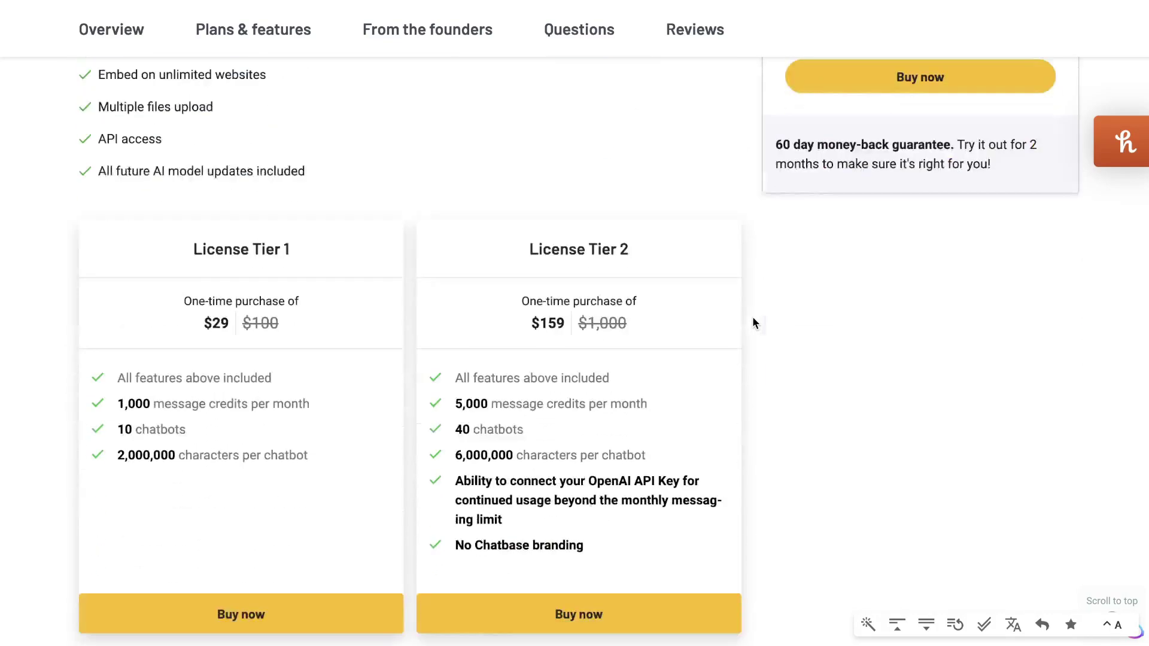
drag(529, 323, 570, 333)
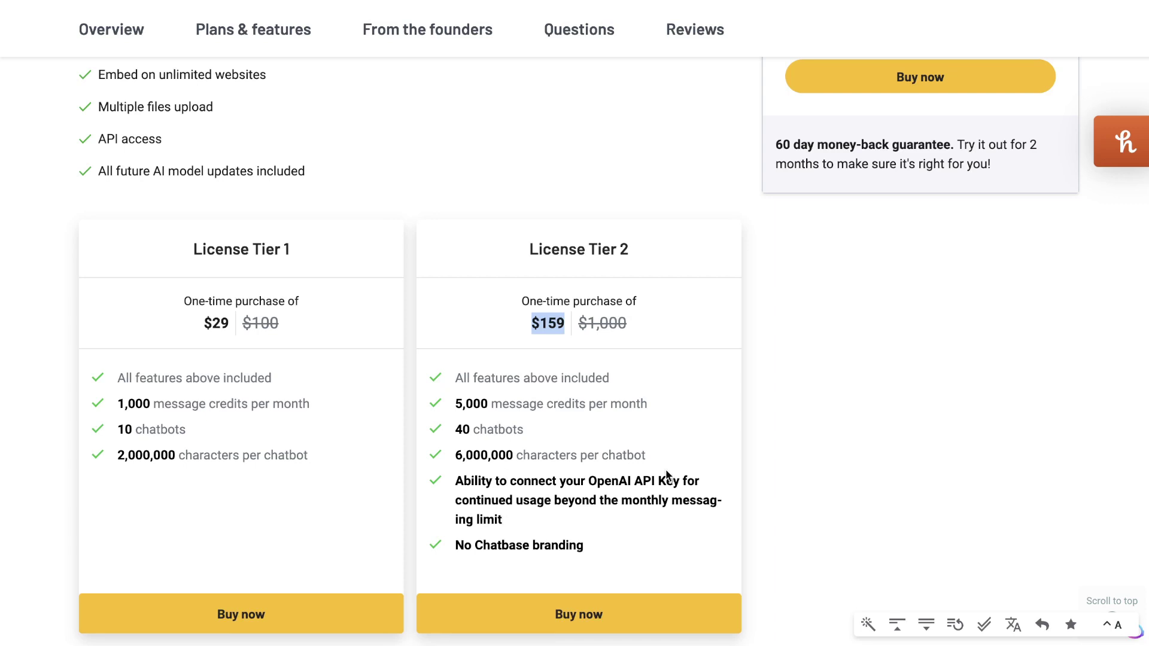
drag(462, 403, 536, 404)
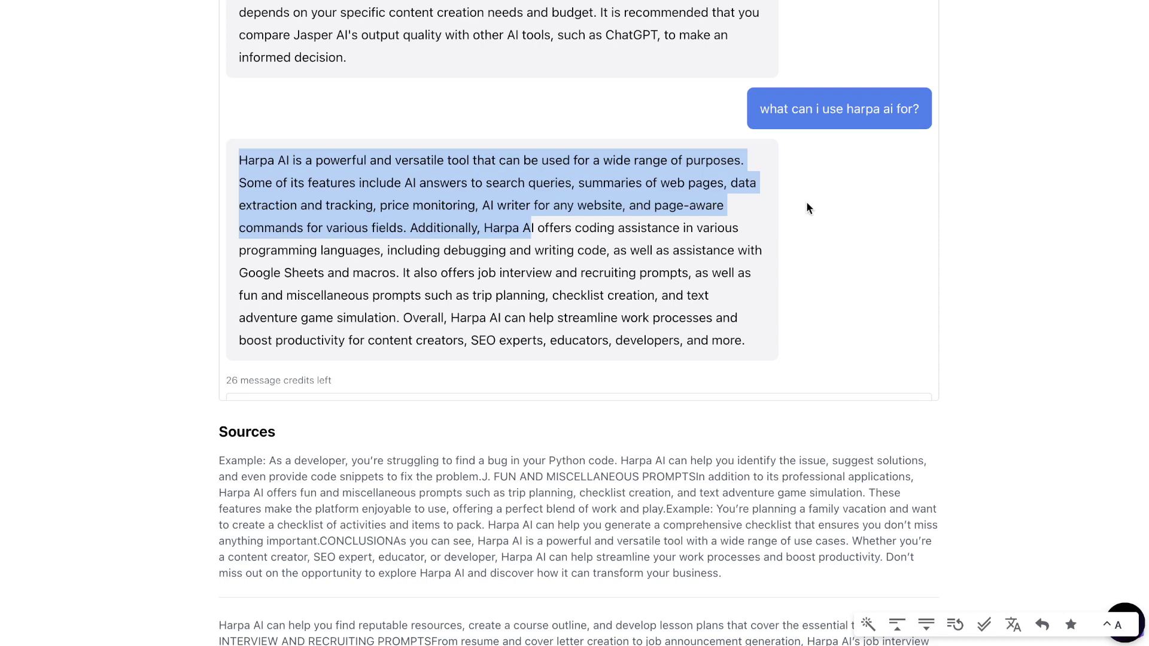
Scroll through the Auto-GPT installation answer down to its Sources and back up.
scroll(807, 204, down, 5)
scroll(622, 249, up, 1)
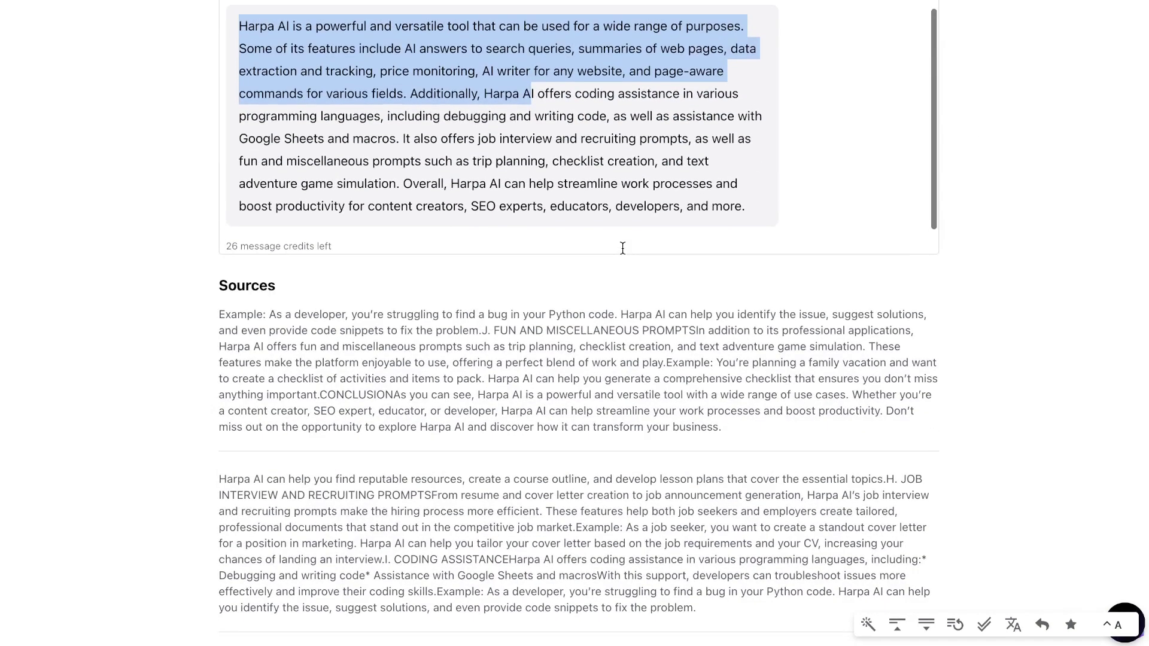
scroll(740, 190, down, 1)
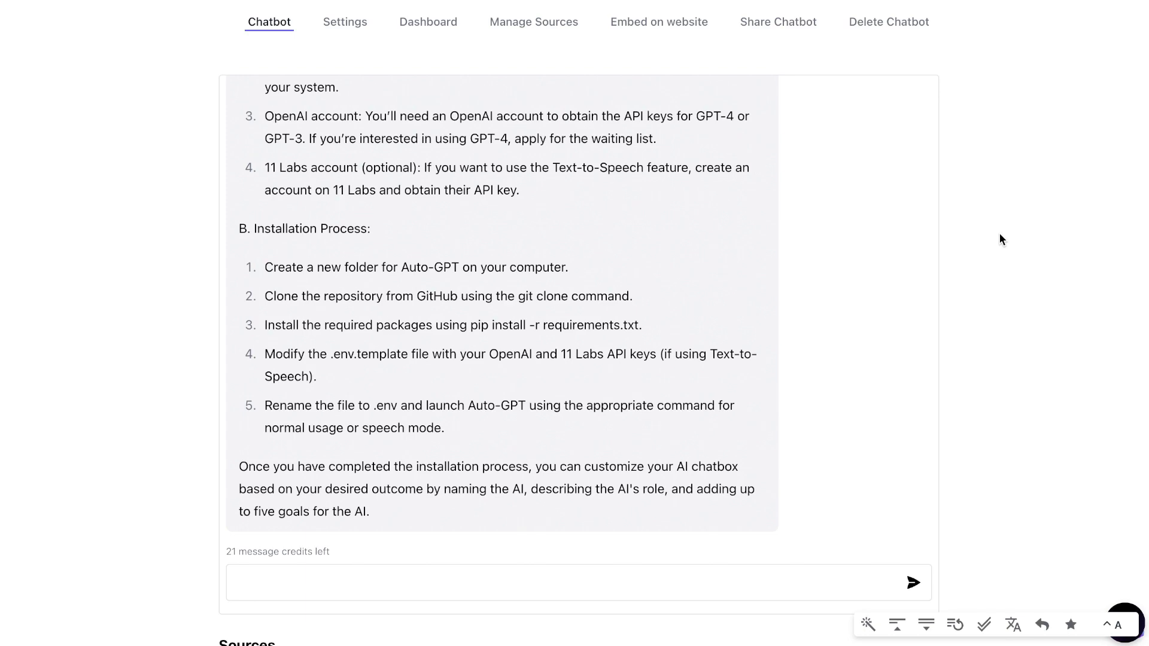
scroll(1002, 239, down, 3)
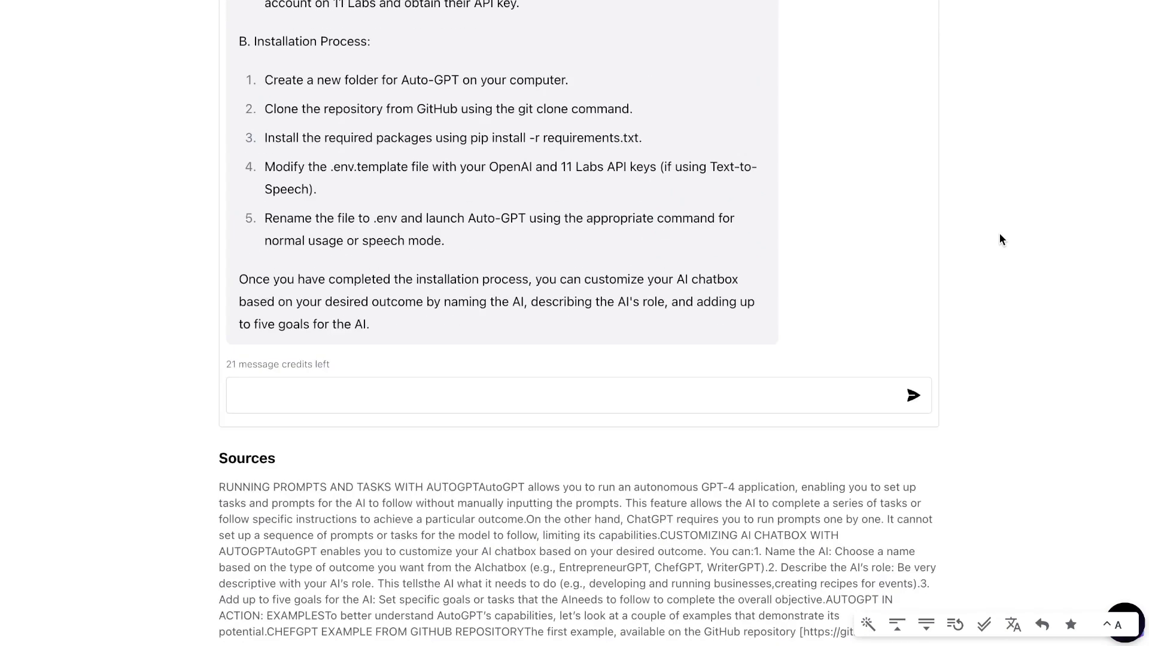
scroll(1001, 236, up, 5)
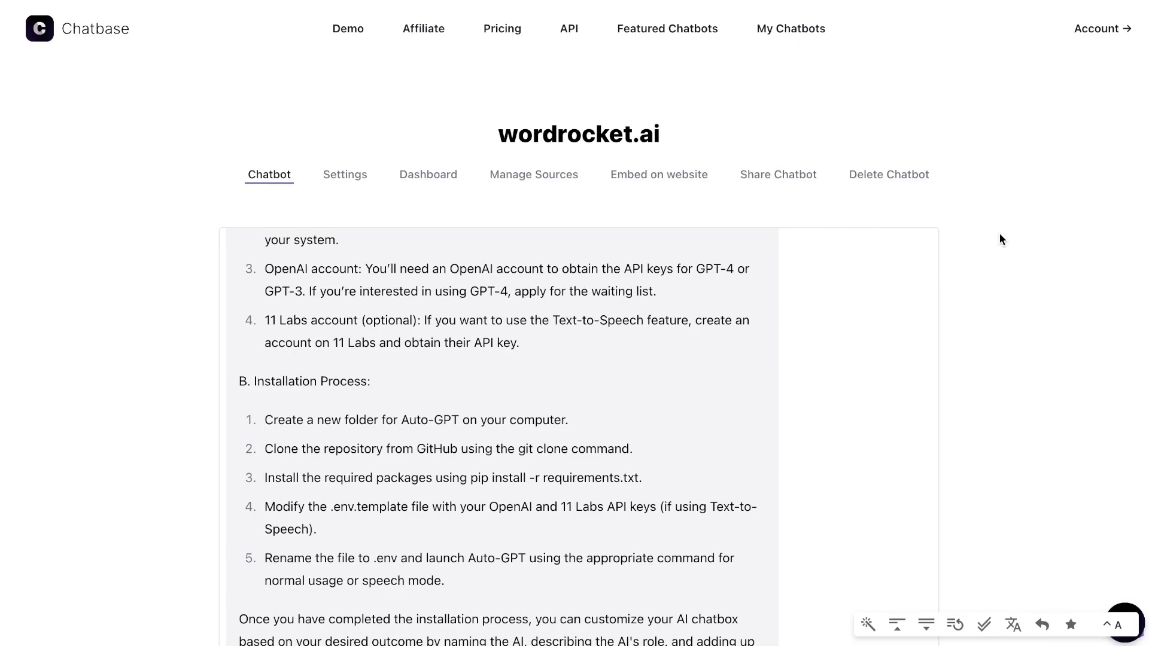